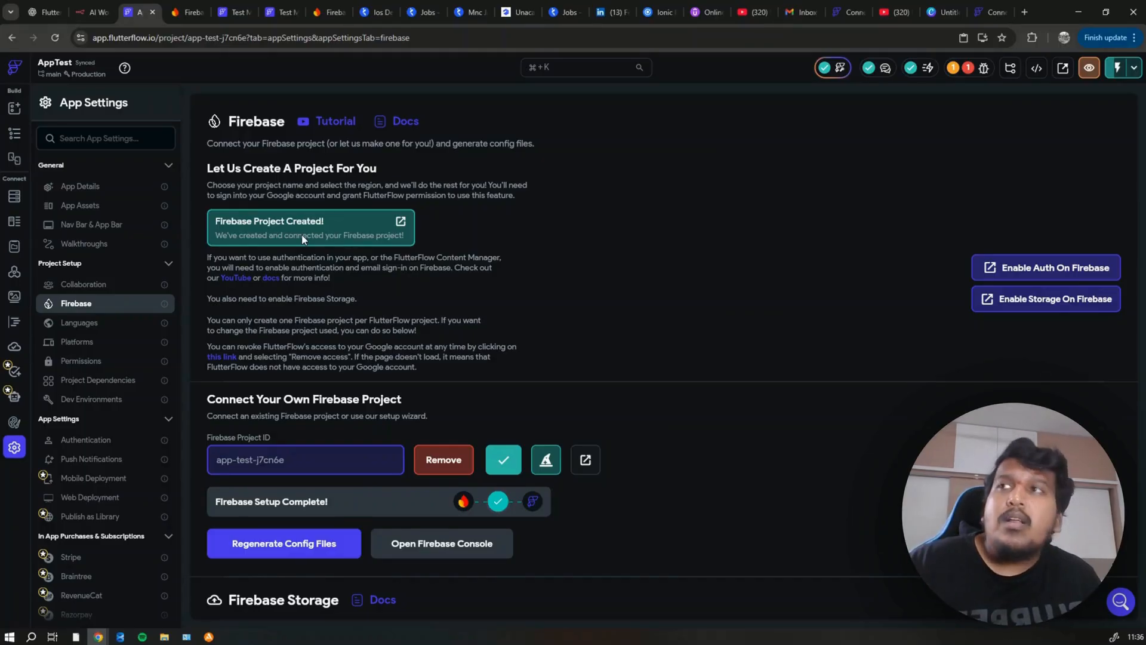
Switch to the Firebase console for the connected AppTest project and open its Firestore Database.
scroll(302, 245, down, 3)
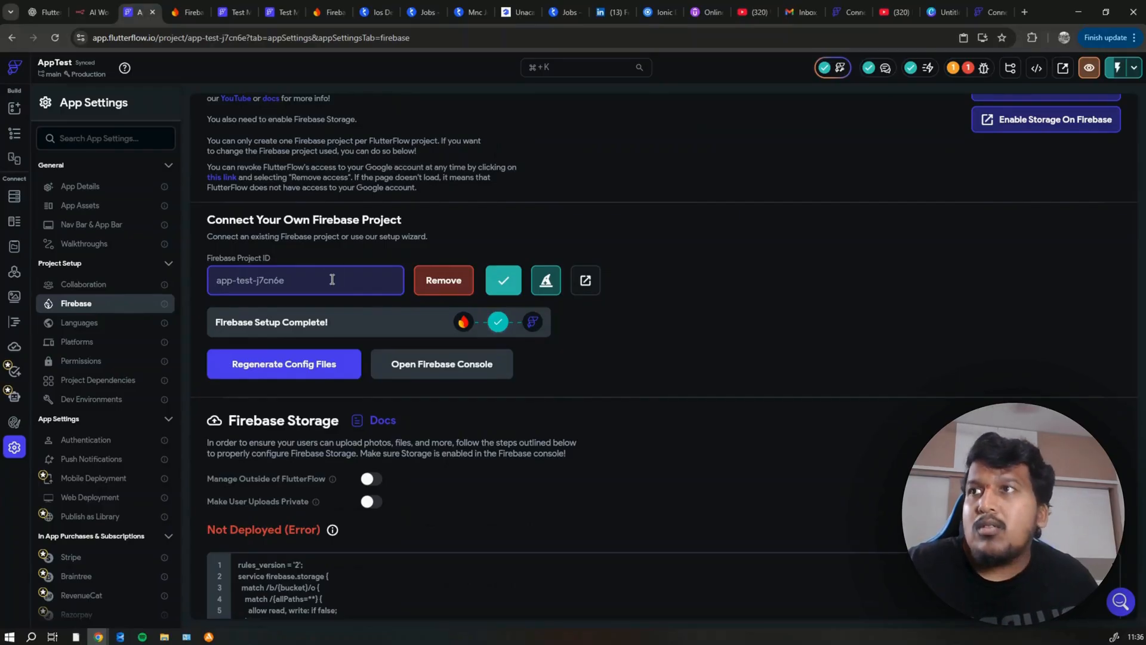
click(428, 367)
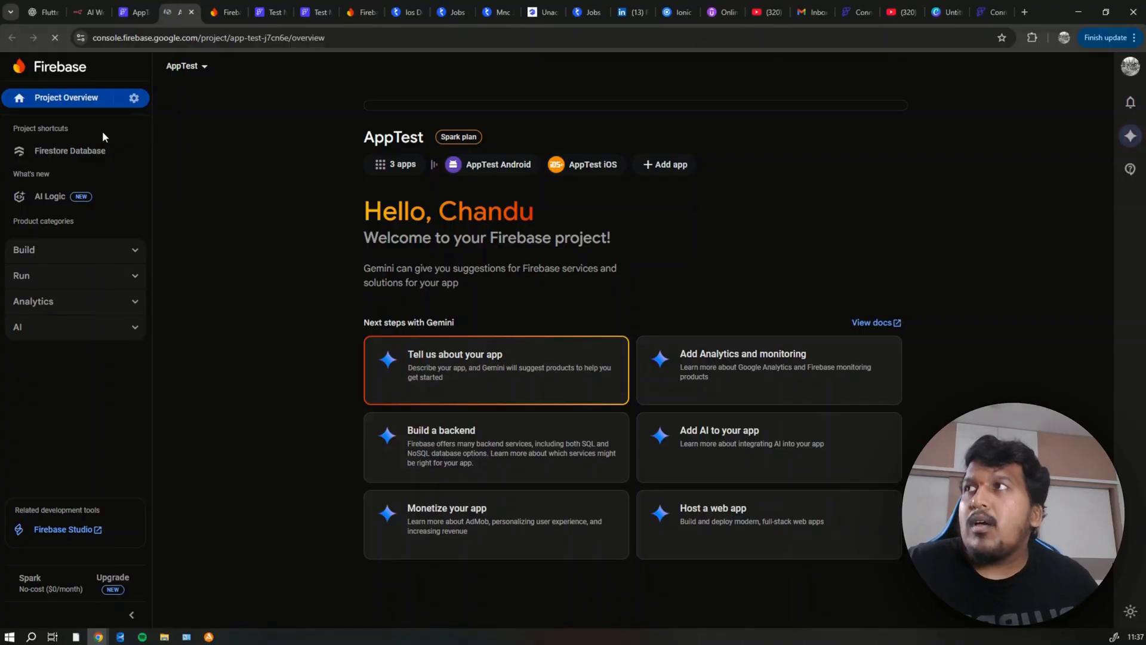
click(98, 246)
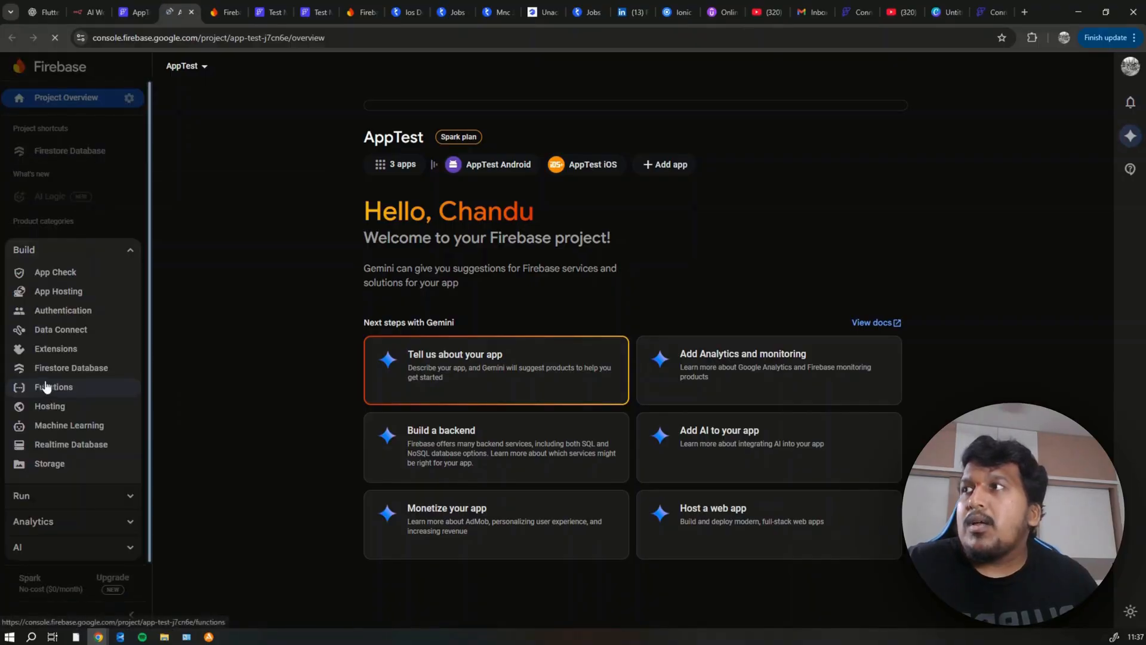
click(87, 152)
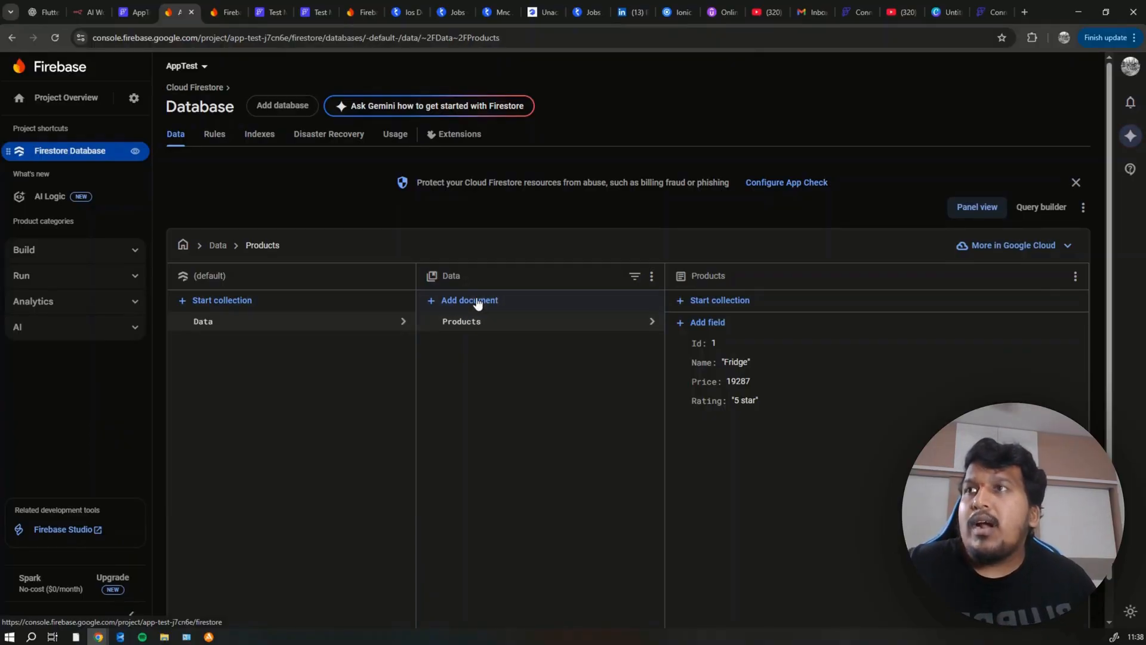
Start a subcollection with the ID Products under the Products document of the Data collection.
click(721, 303)
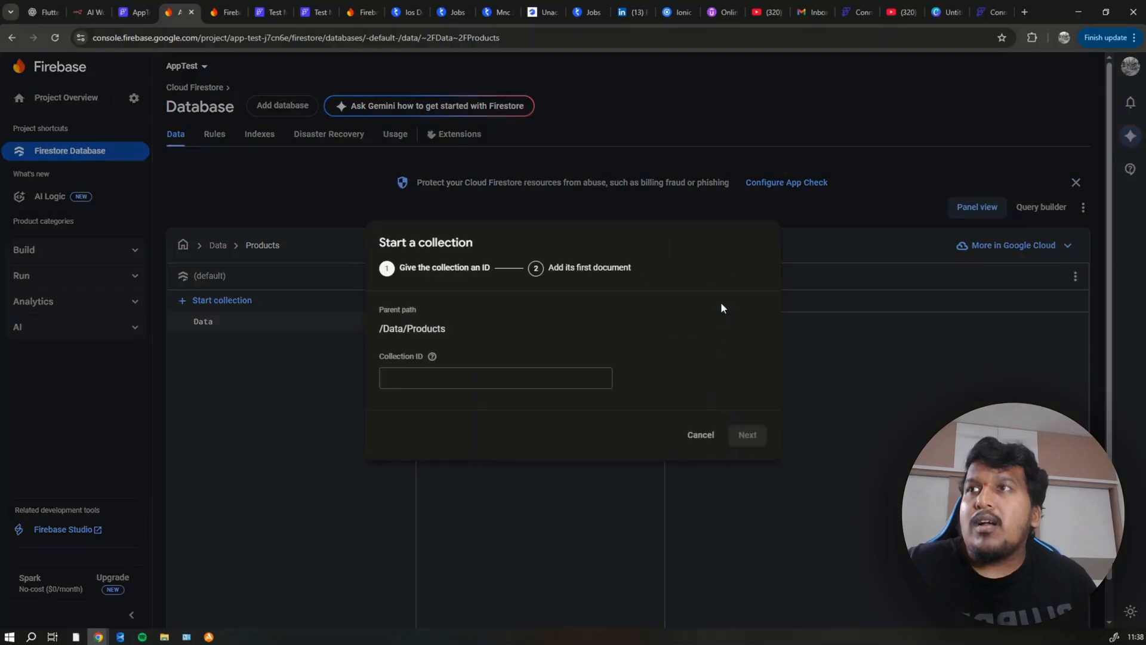
click(437, 378)
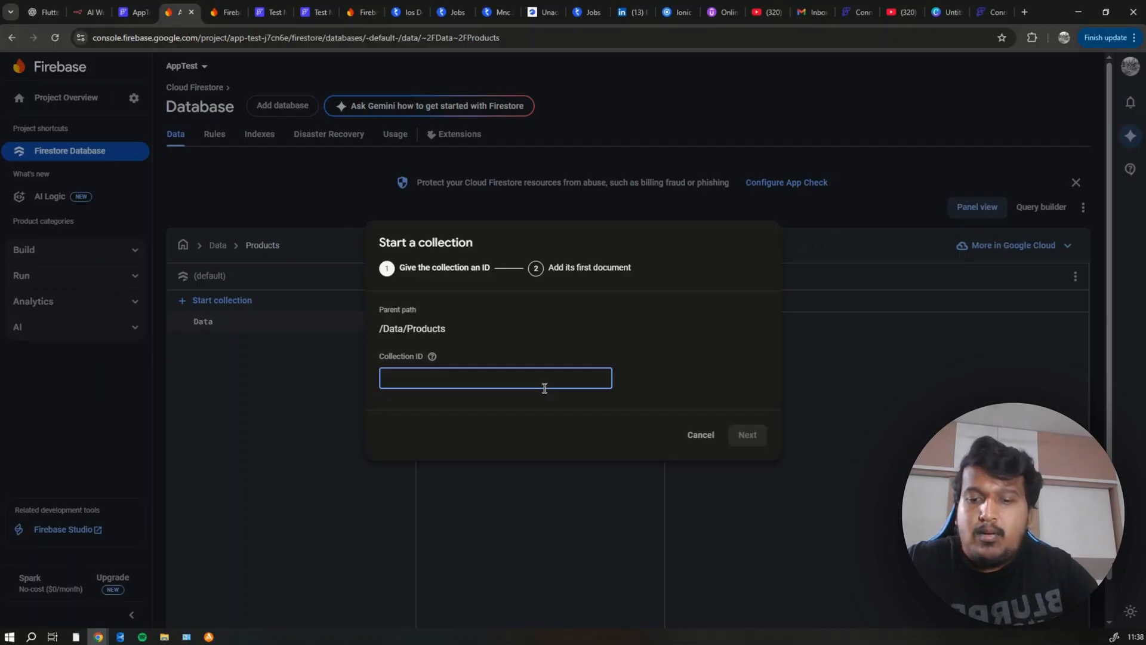
text(Product)
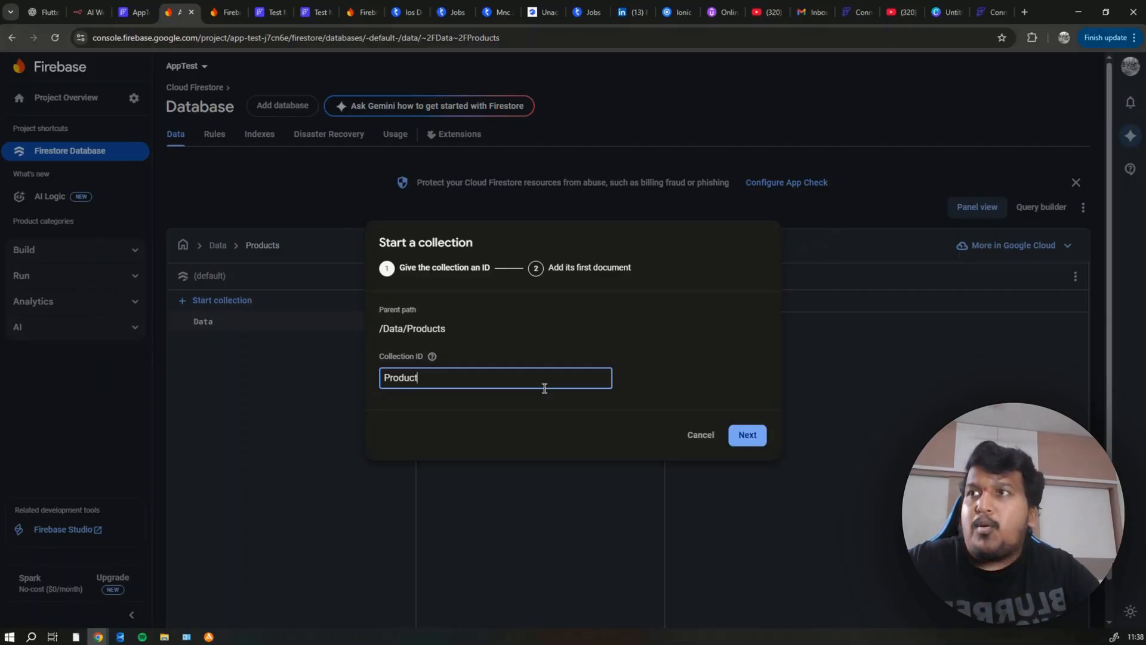
text(s)
click(748, 435)
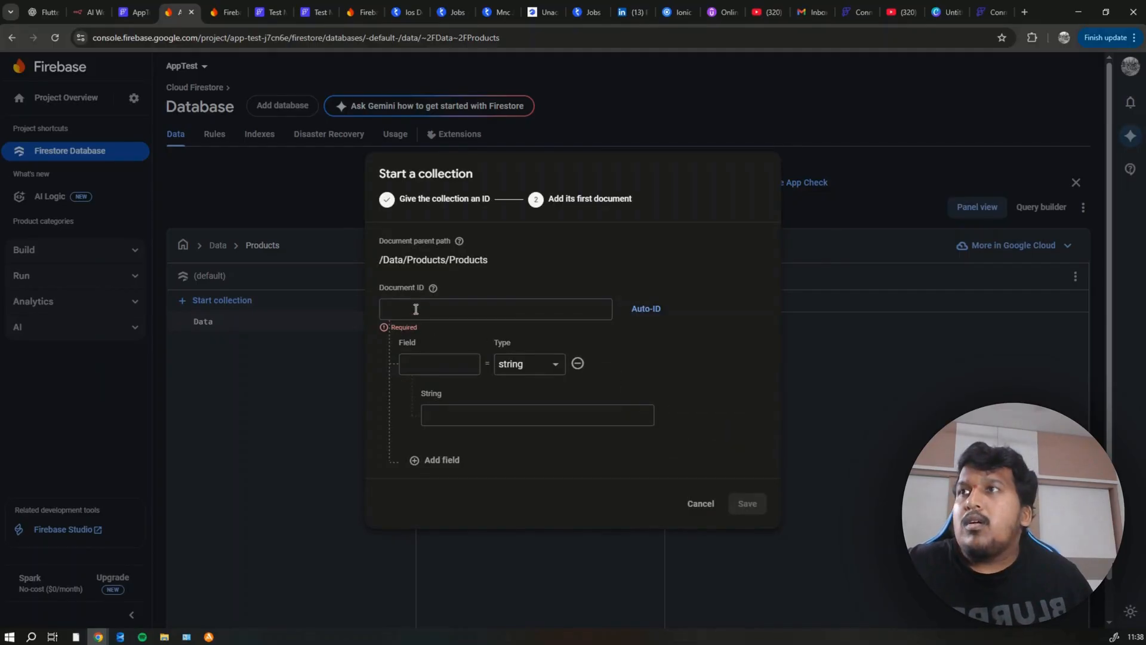
click(416, 309)
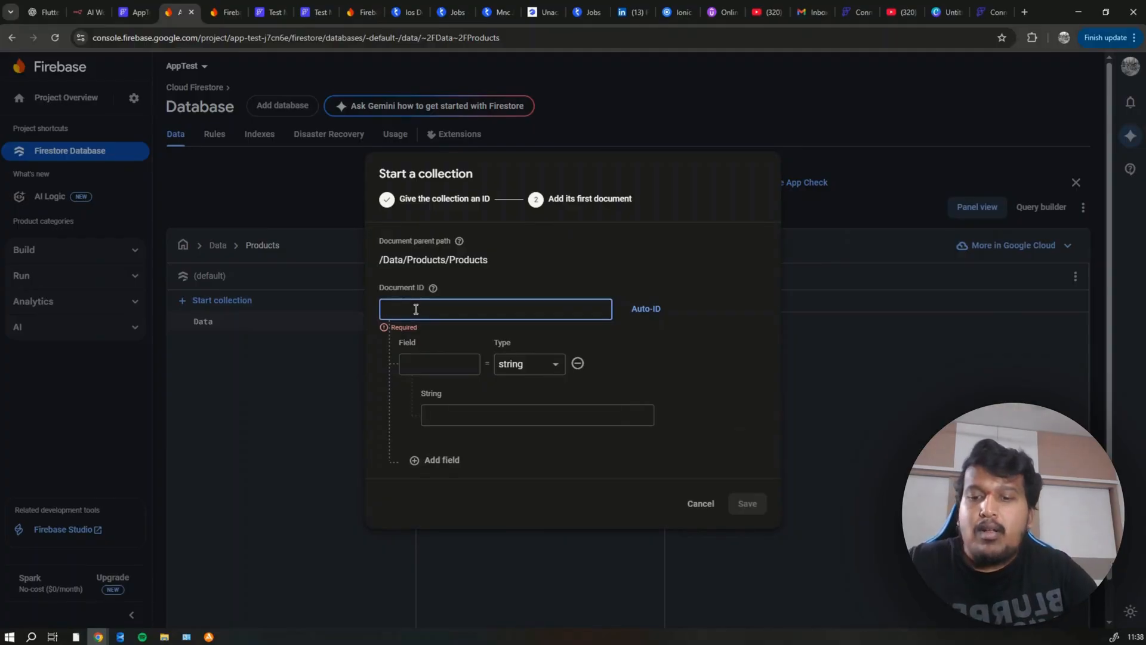
text(Id)
click(422, 362)
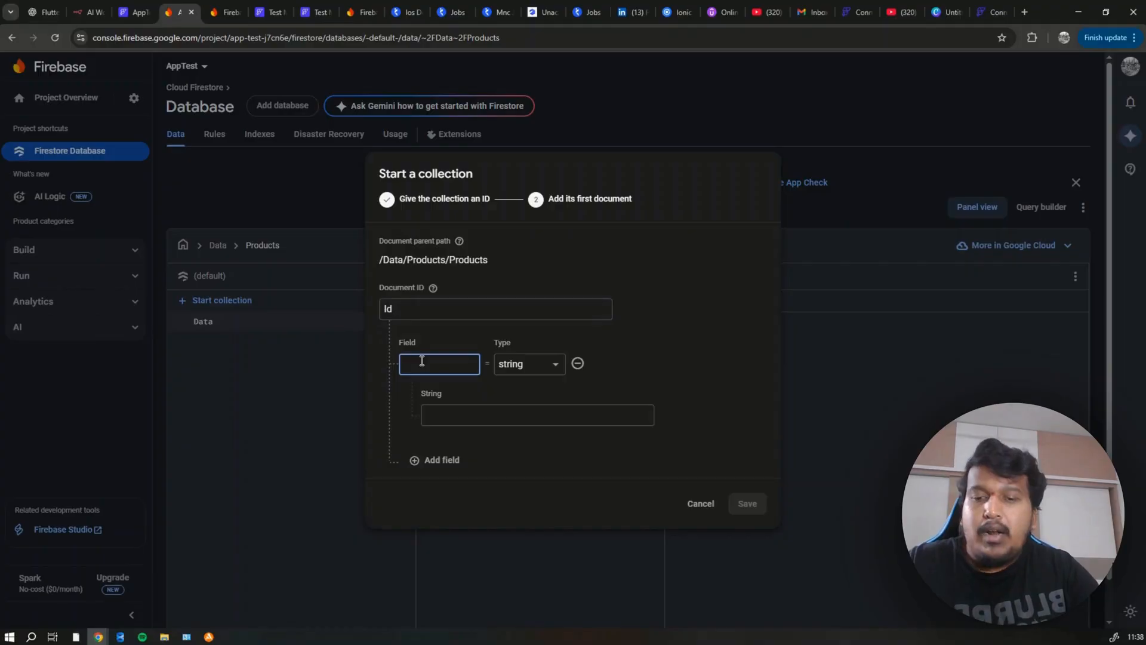
click(413, 300)
key(BackSpace)
key(BackSpace)
text(pR)
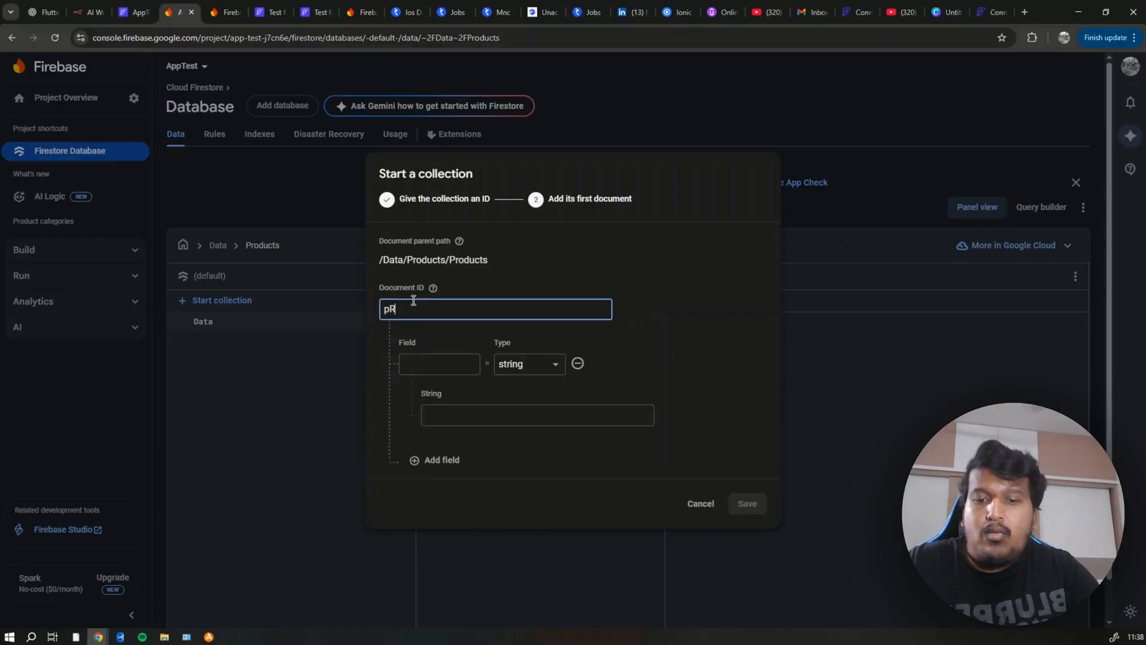
text(ODUCTS)
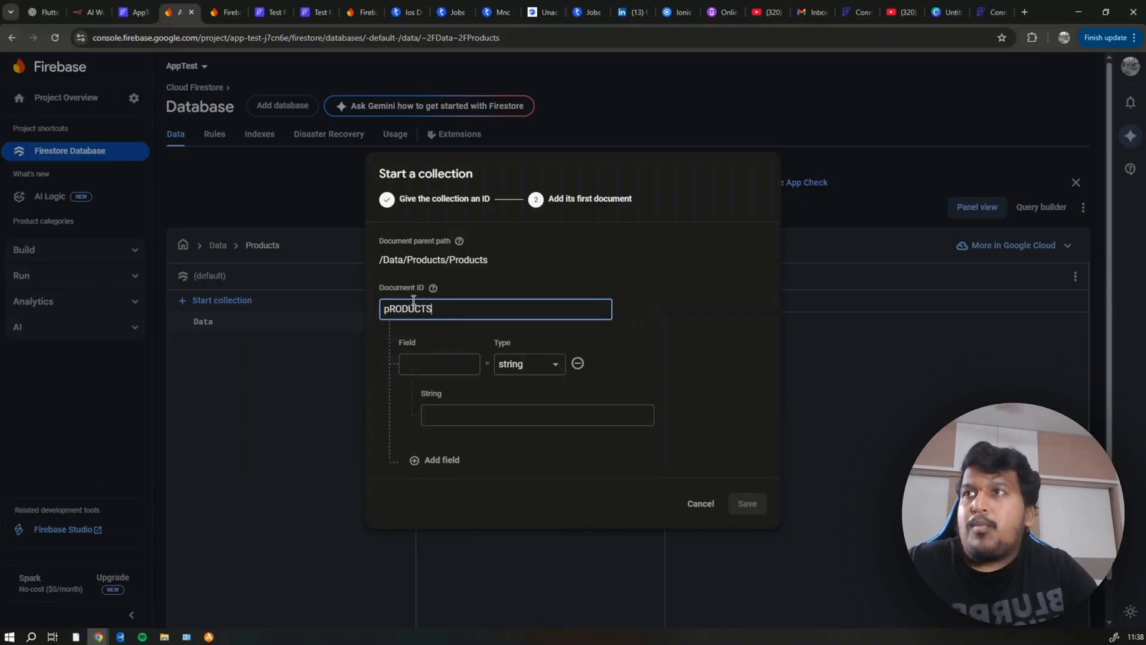
key(BackSpace)
key(BackSpace)
key(BackSpace)
key(BackSpace)
key(BackSpace)
key(BackSpace)
key(BackSpace)
key(BackSpace)
Name the subcollection's first document ProductsList and give it a number field Id with the value 2.
text(Pro)
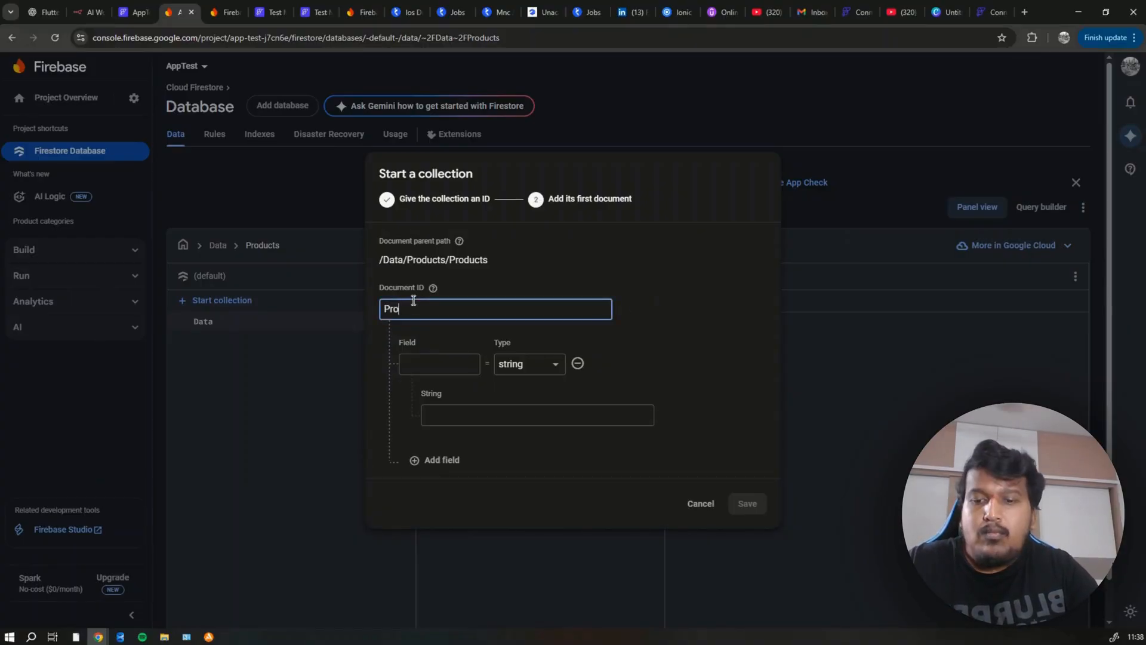
text(ductsList)
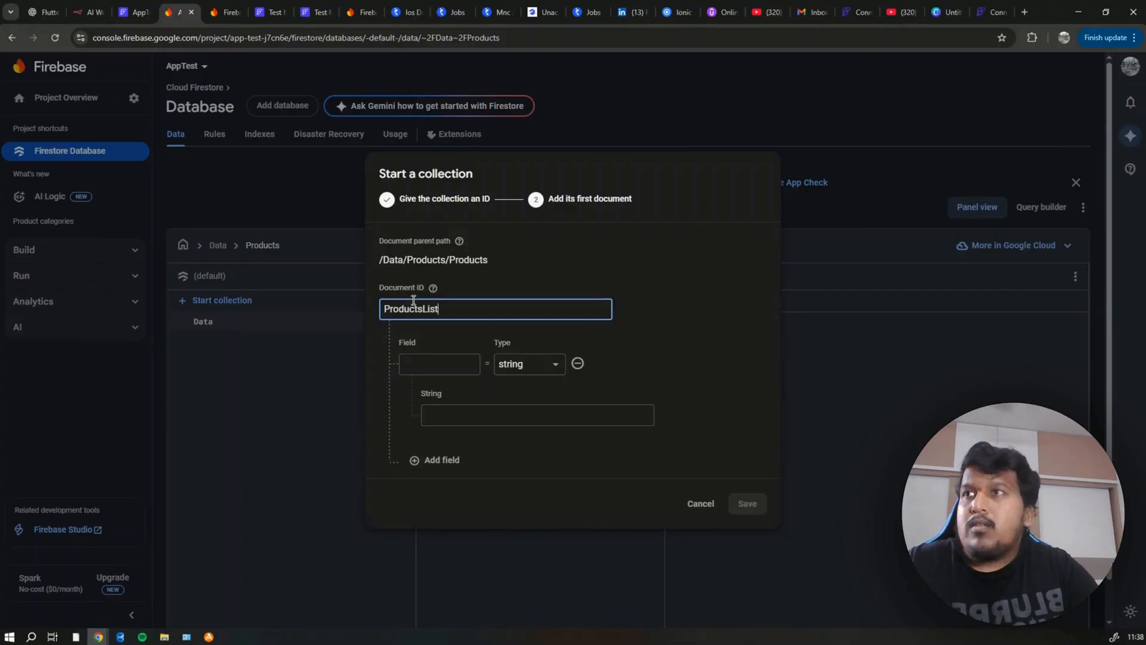
click(435, 363)
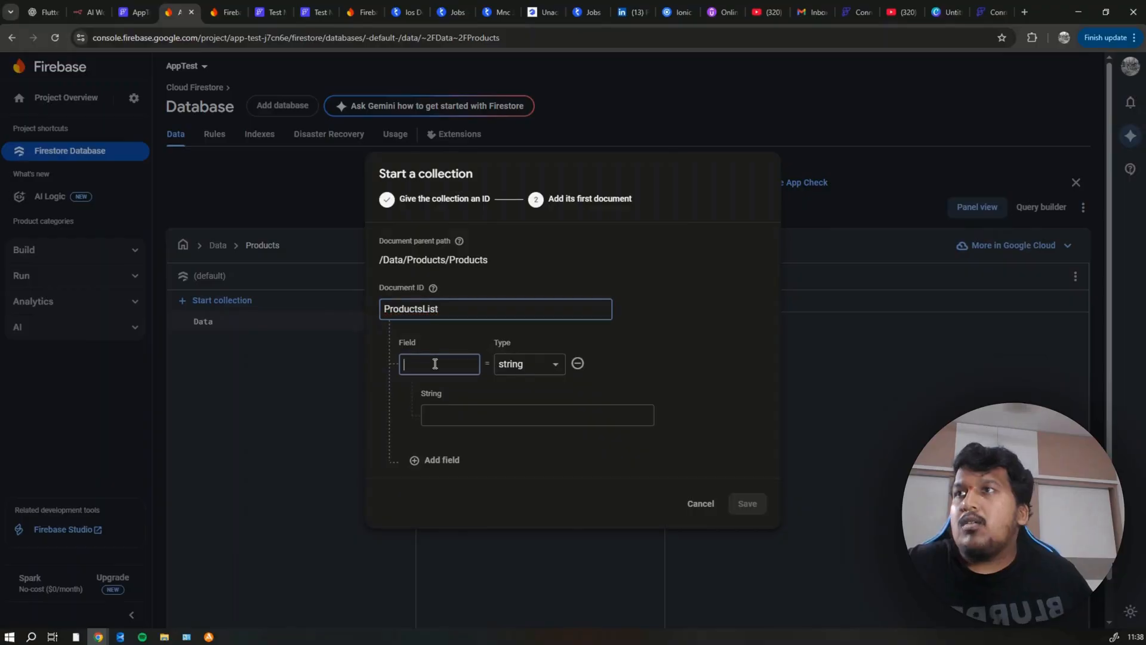
text(Id)
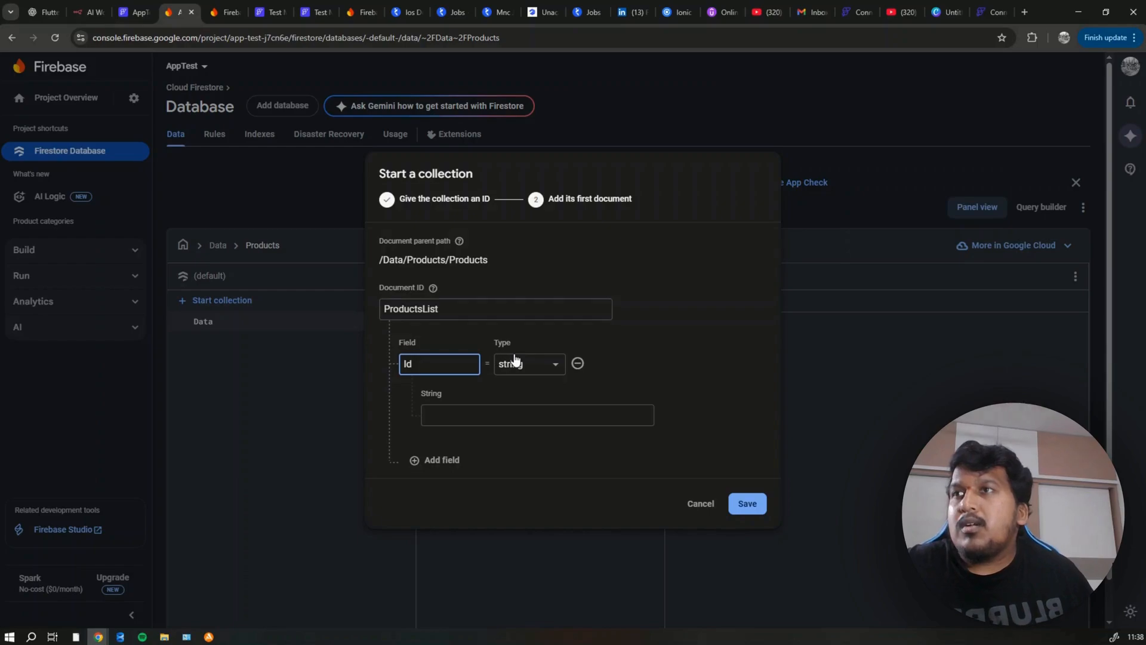
click(515, 374)
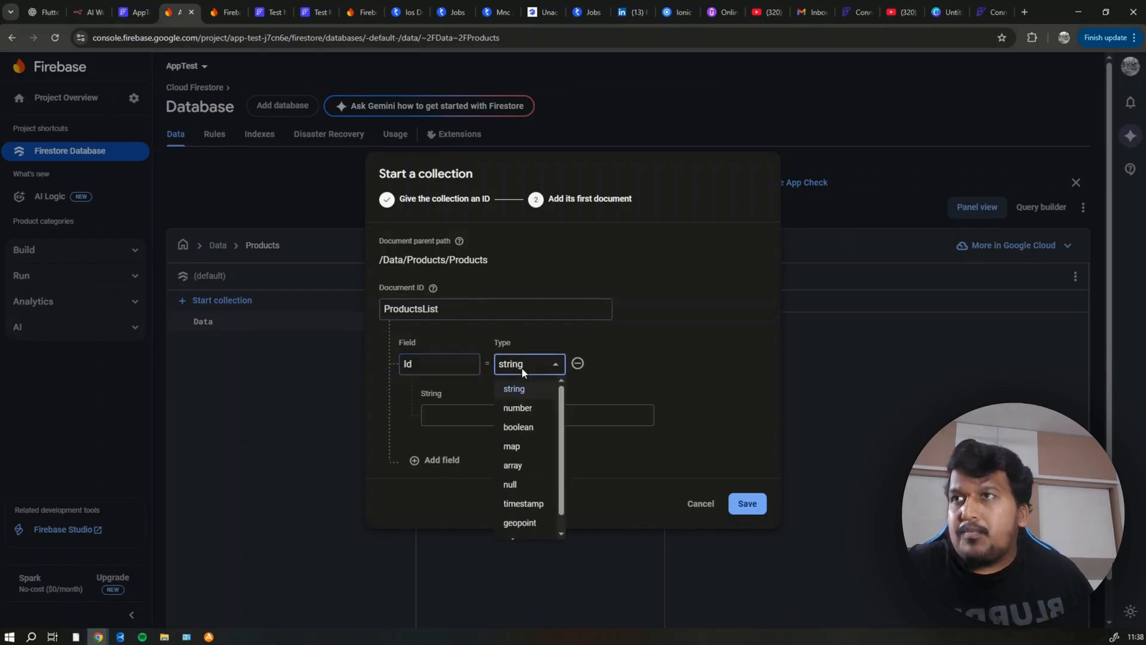
click(525, 406)
click(591, 388)
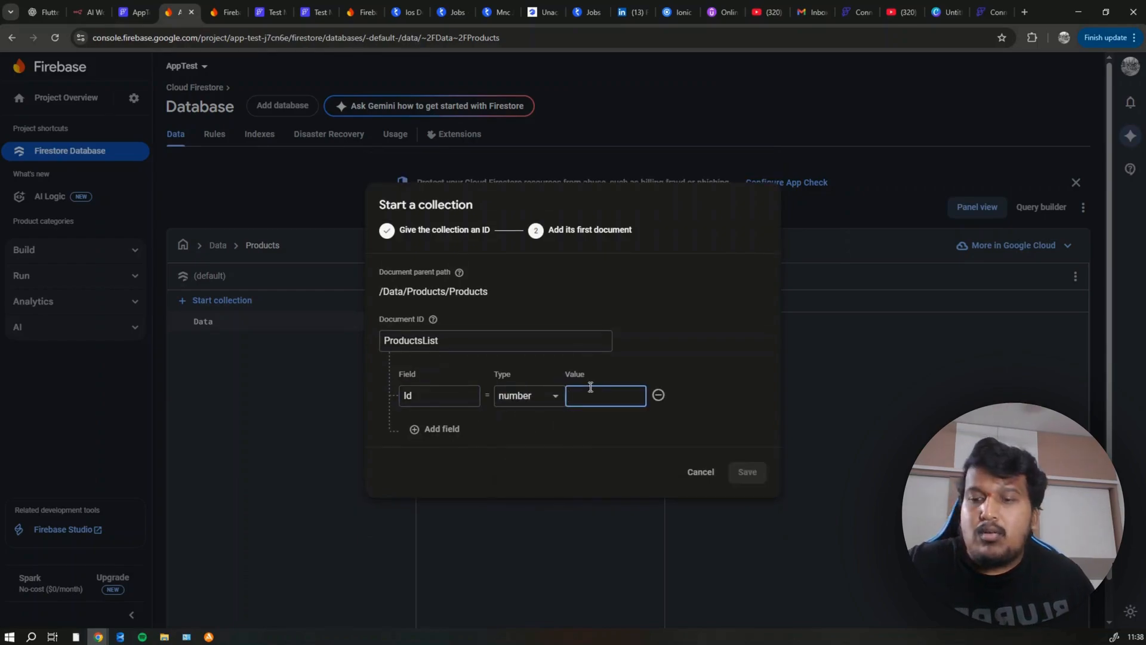
text(2)
Add a string field Name with the value Sofa to the ProductsList document.
click(445, 429)
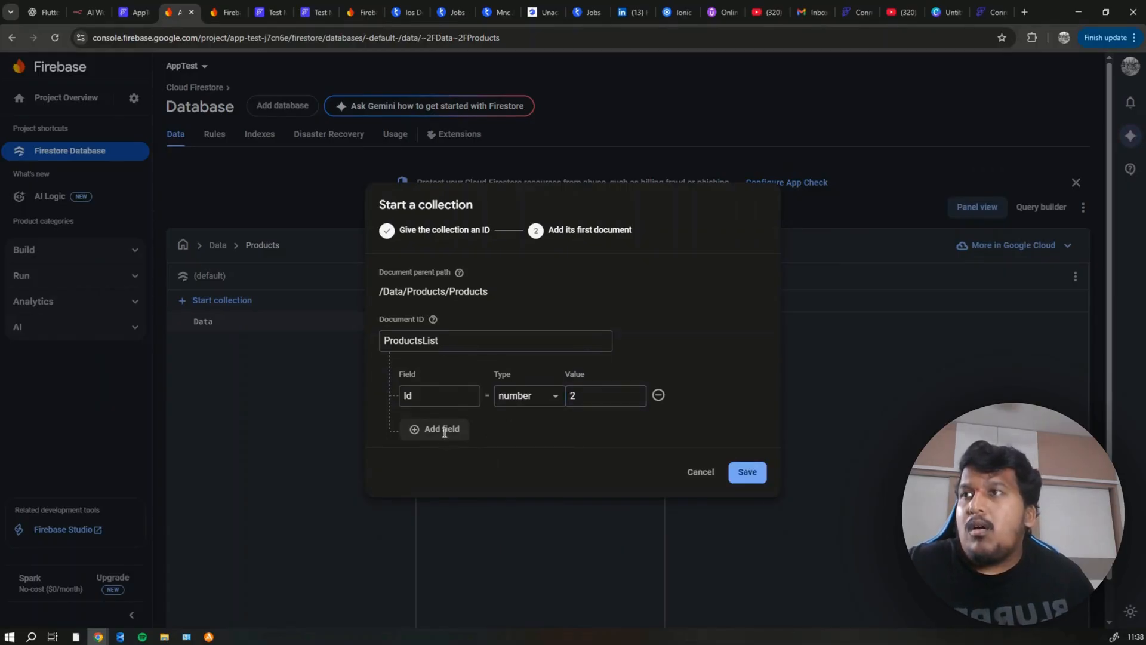
click(449, 391)
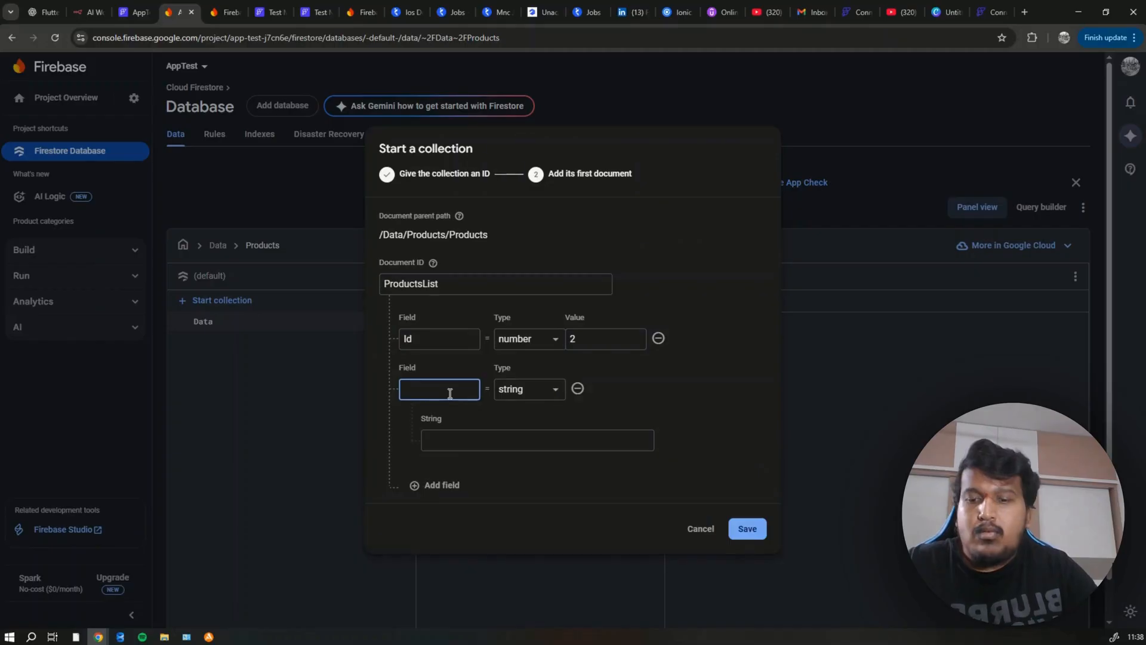
text(Name)
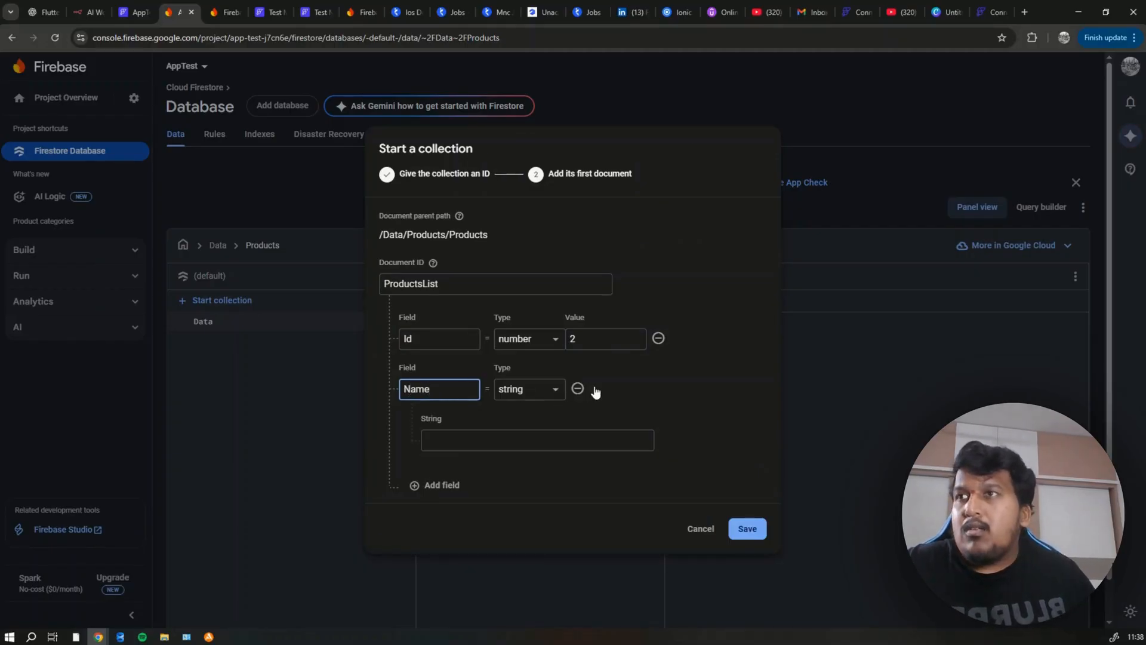
click(556, 389)
click(528, 415)
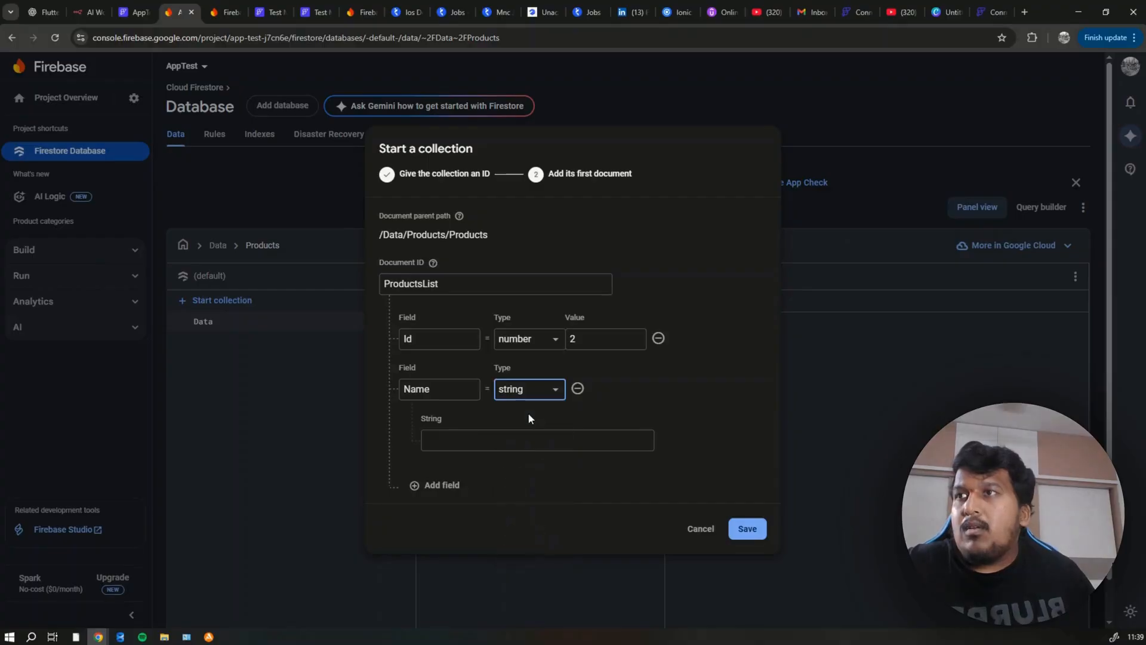
click(466, 439)
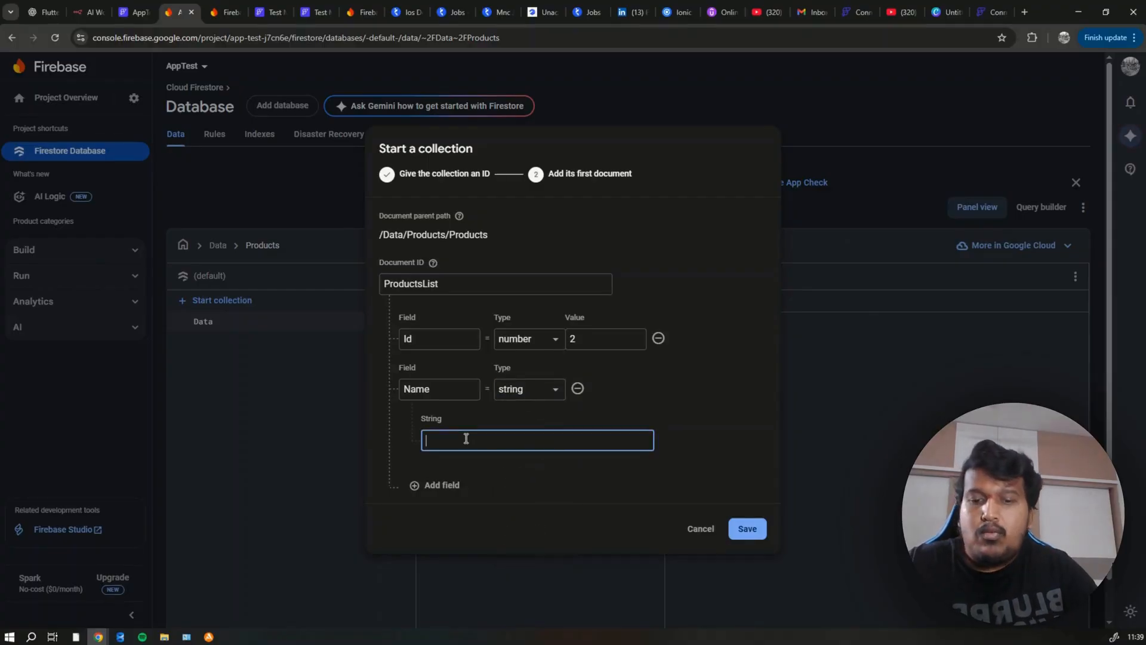
text(Sofa)
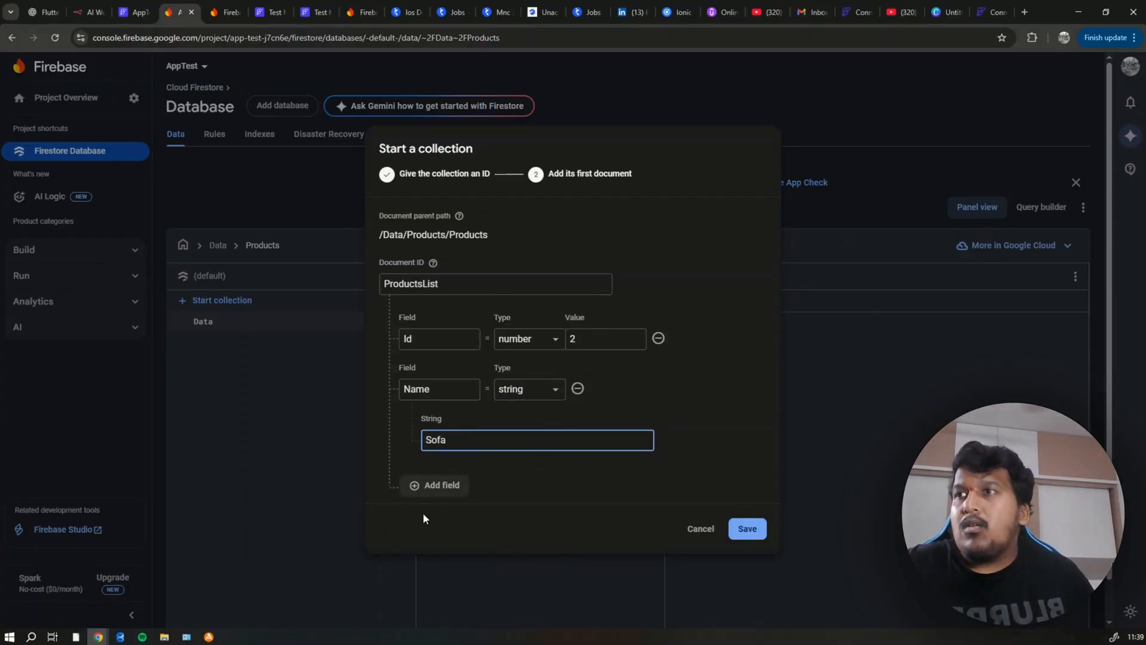
Add a number field Price with the value 1289 and save the ProductsList document.
click(445, 497)
click(447, 437)
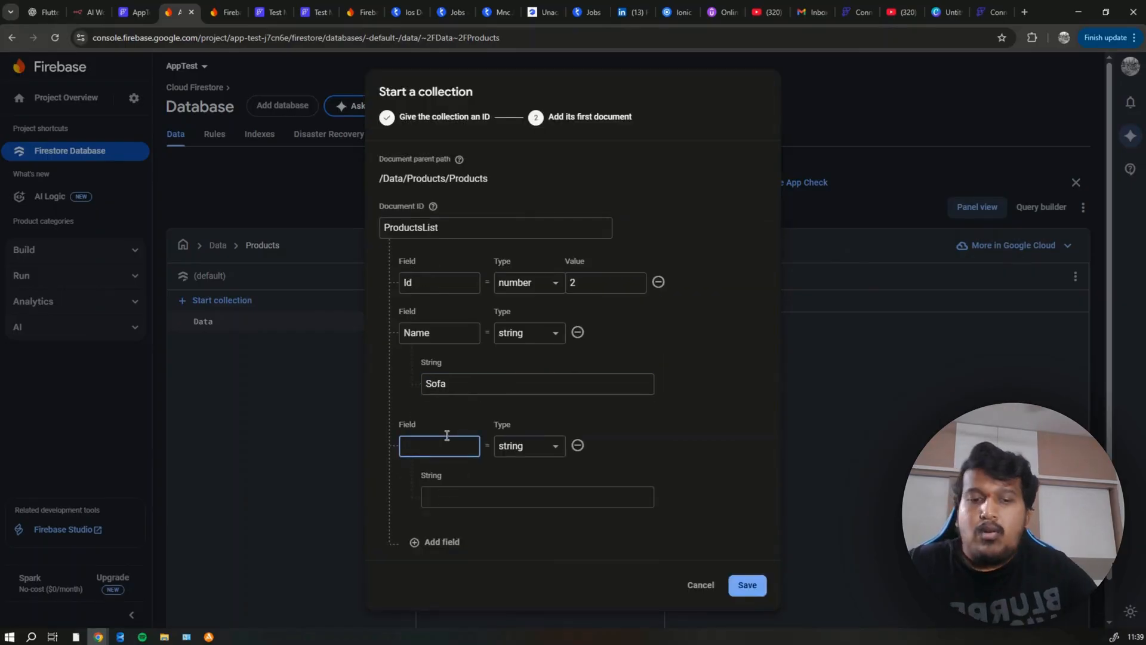
text(Price)
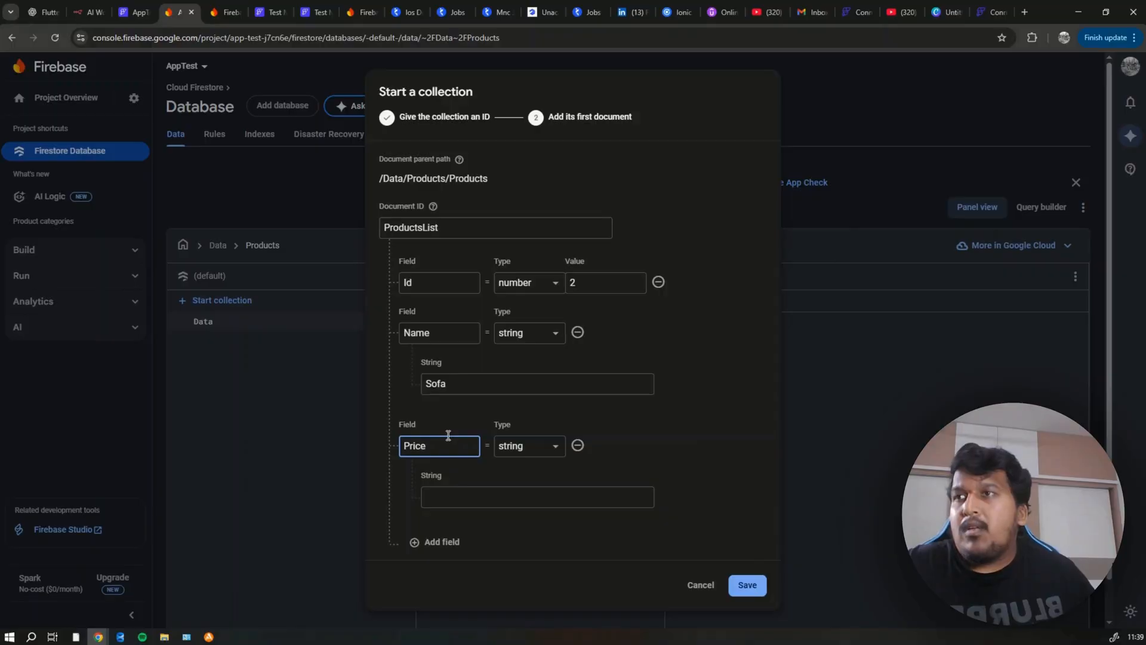
click(538, 448)
click(519, 491)
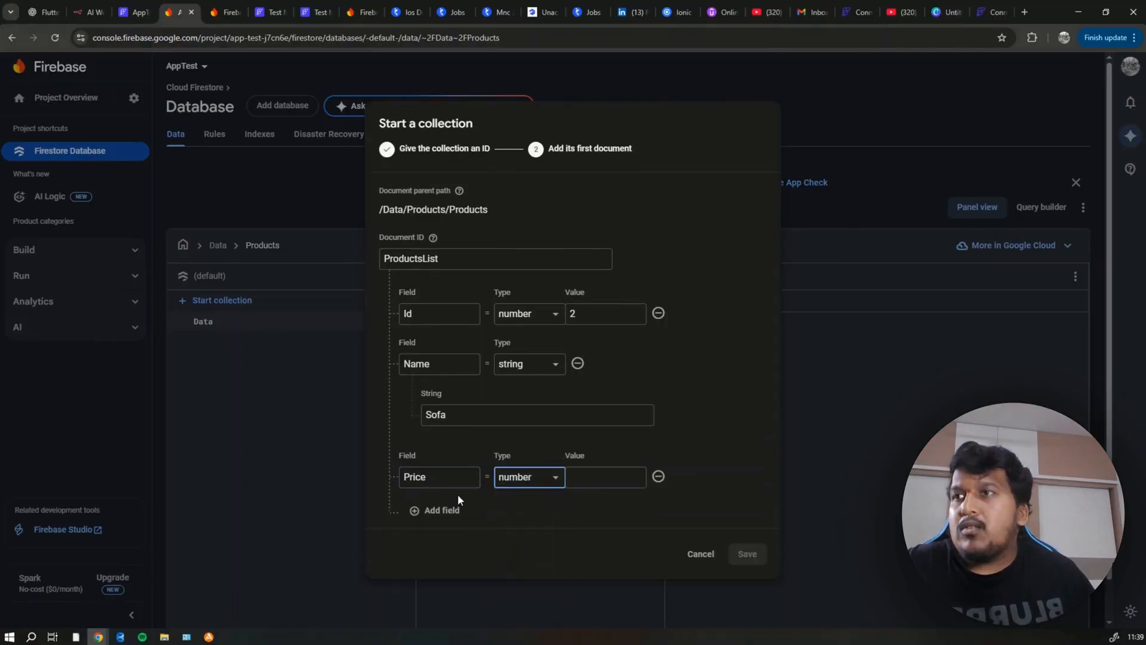
click(576, 476)
text(12)
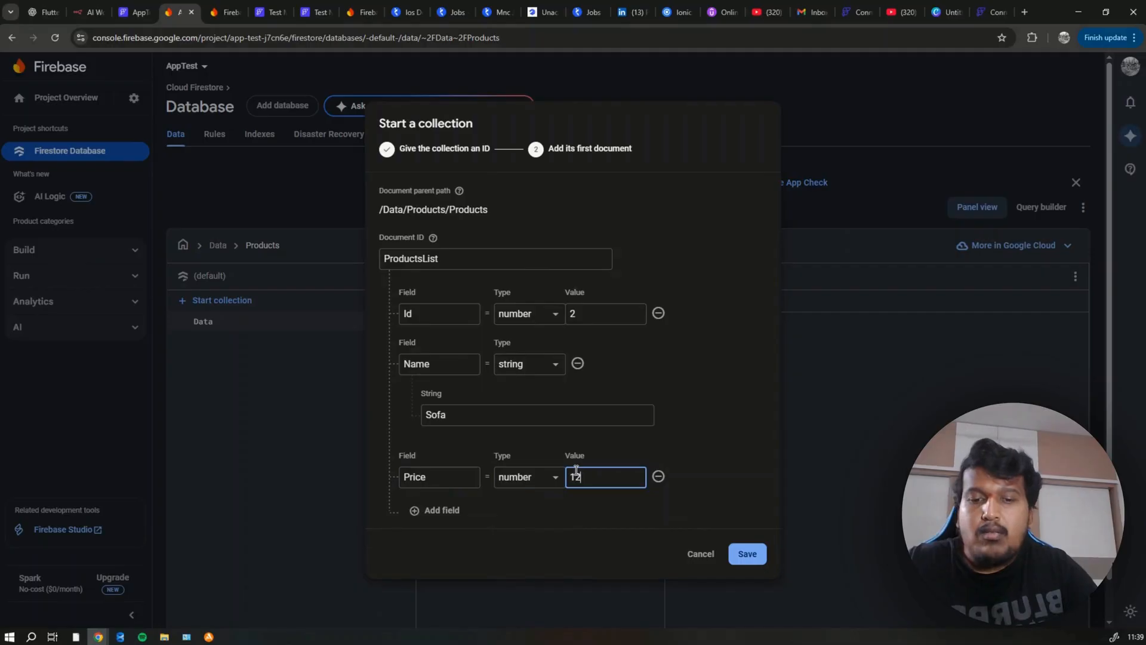
text(89)
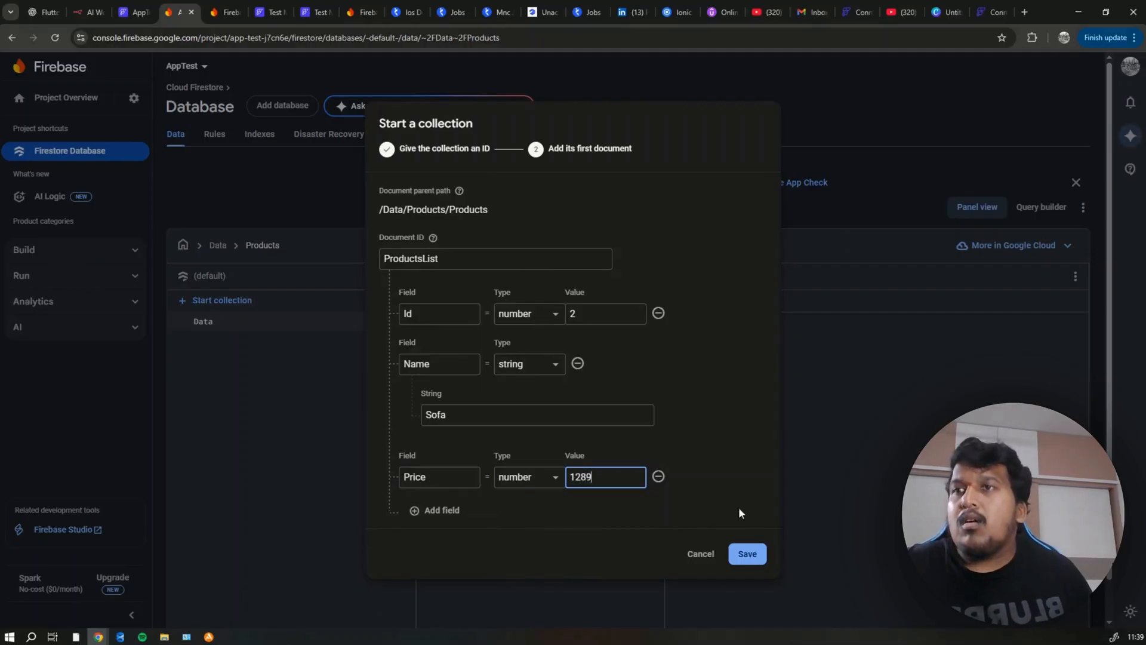
click(747, 555)
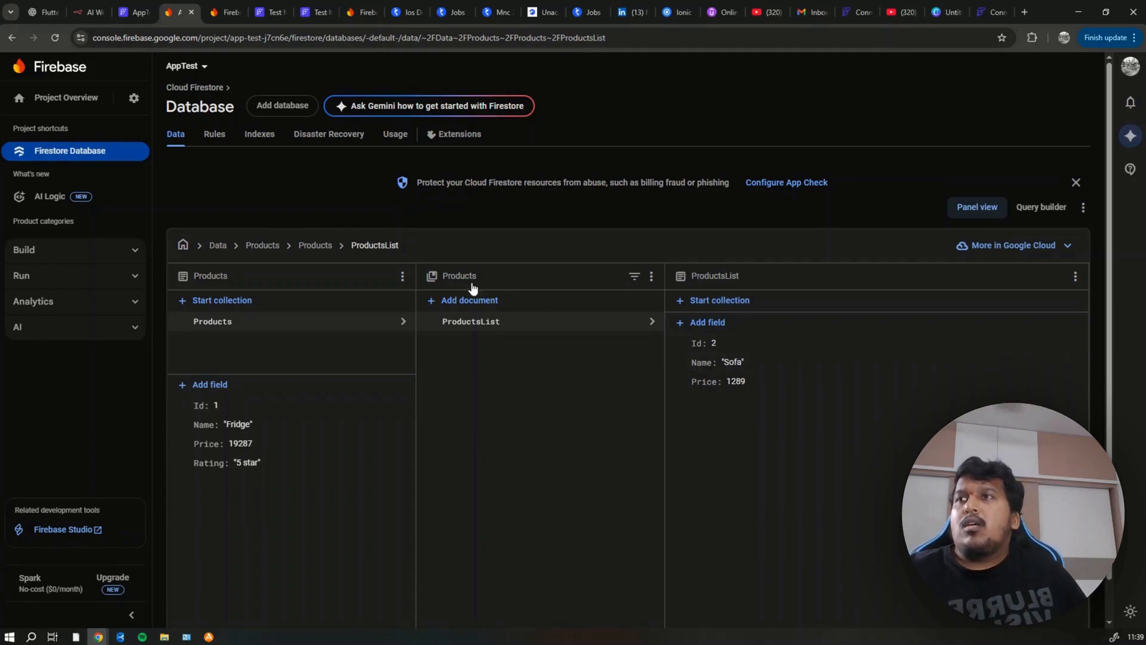
Review the nested Products subcollection, its ProductsList document and the parent document's fields.
click(266, 324)
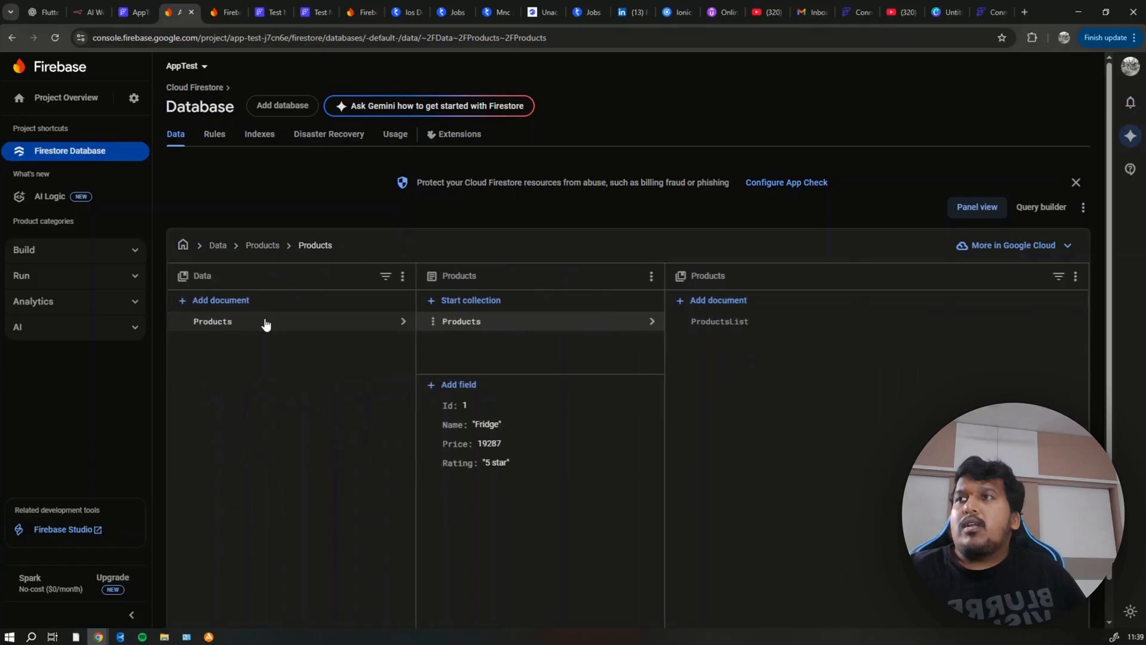
click(739, 324)
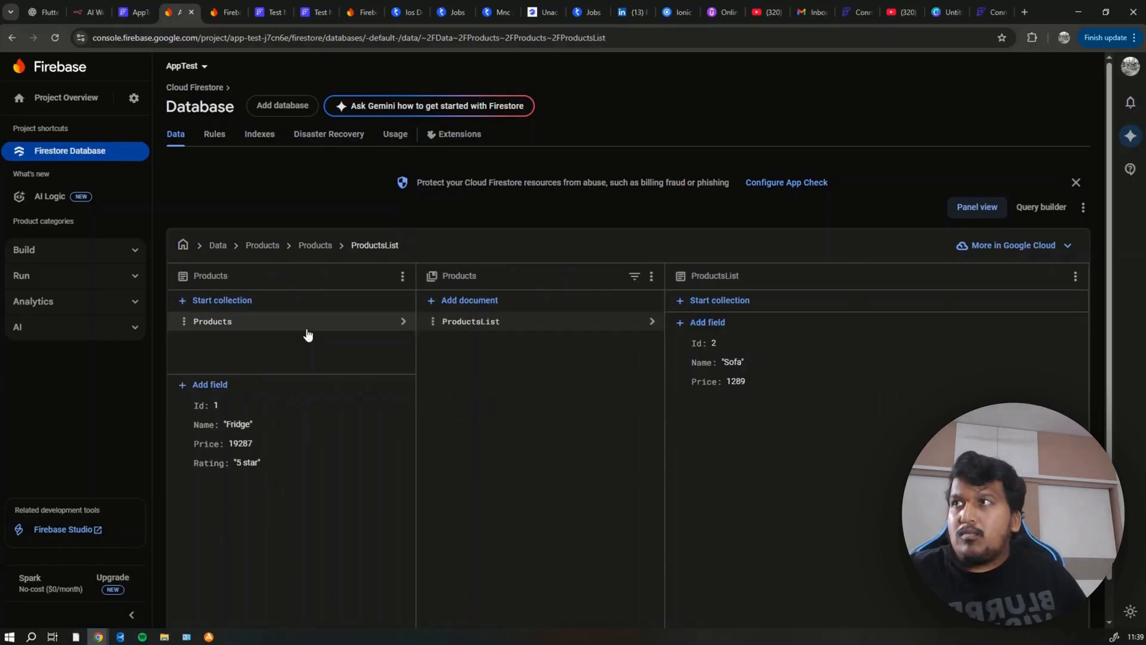
click(307, 326)
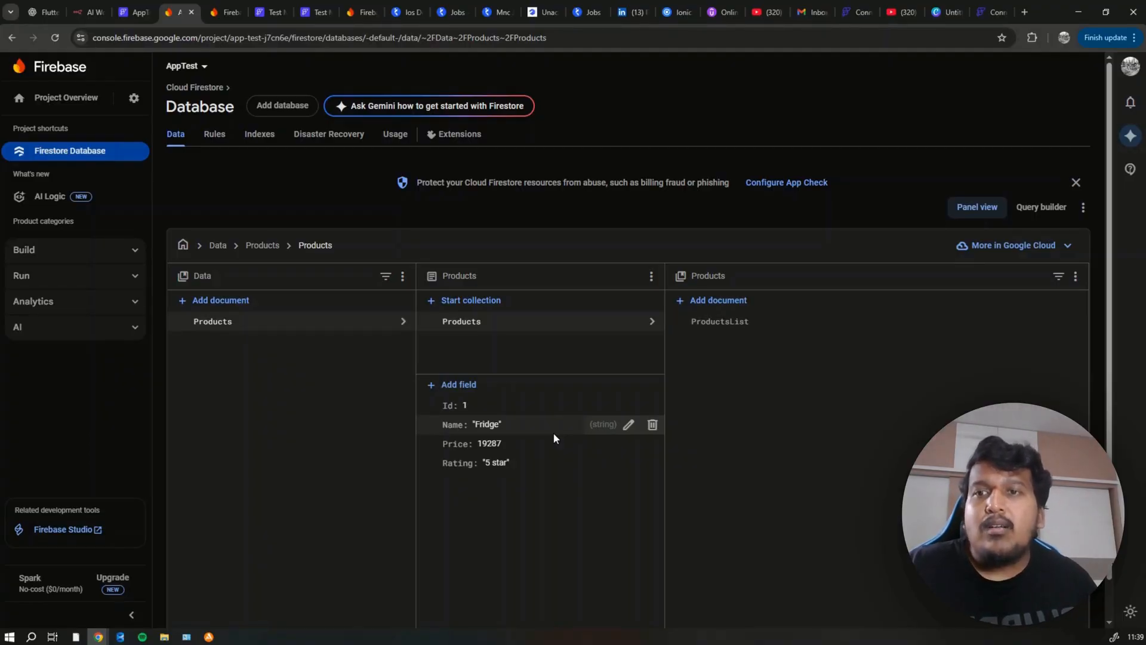
Switch back to the AppTest project in FlutterFlow and open the HomePage widget tree.
click(134, 15)
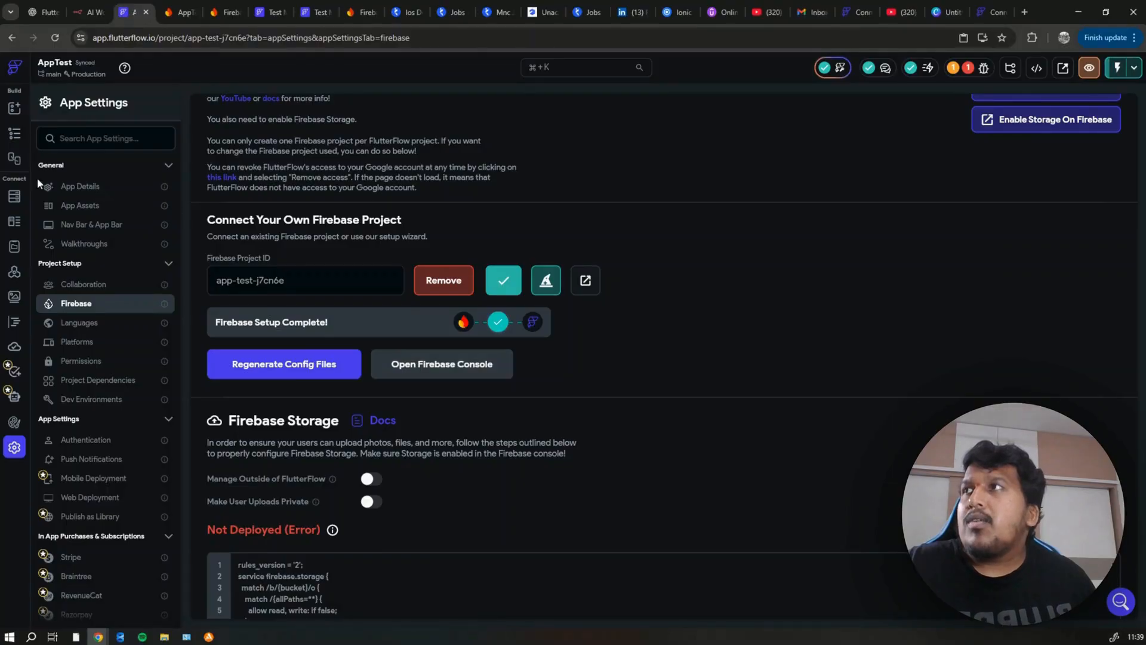
click(14, 133)
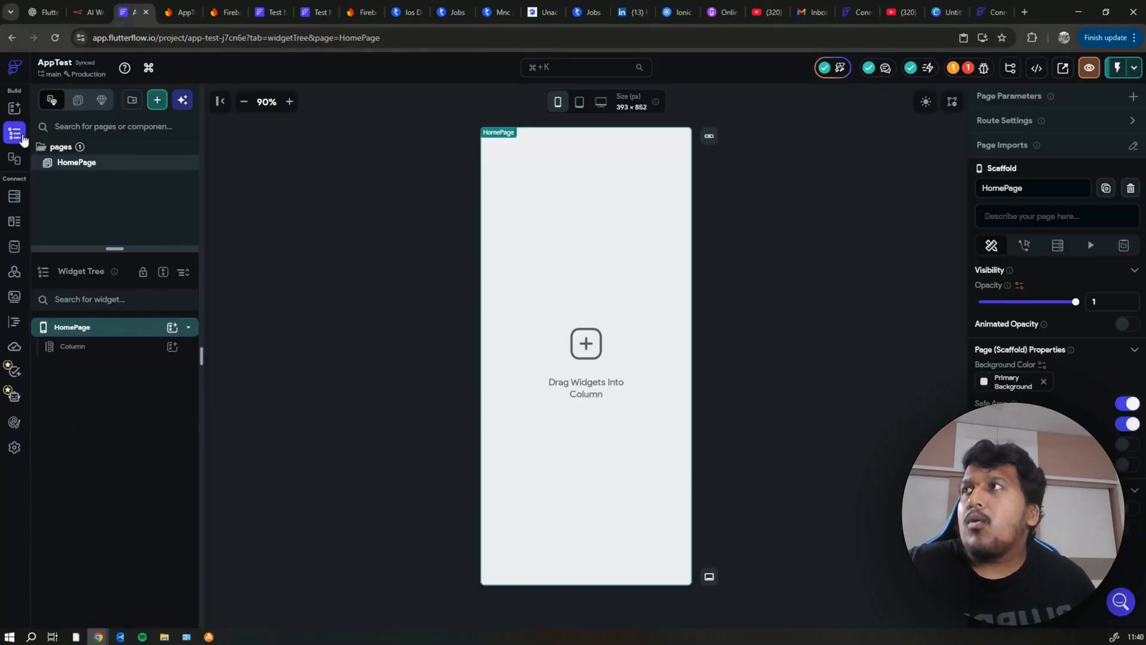
Add three Text widgets to the Column on the HomePage.
click(173, 347)
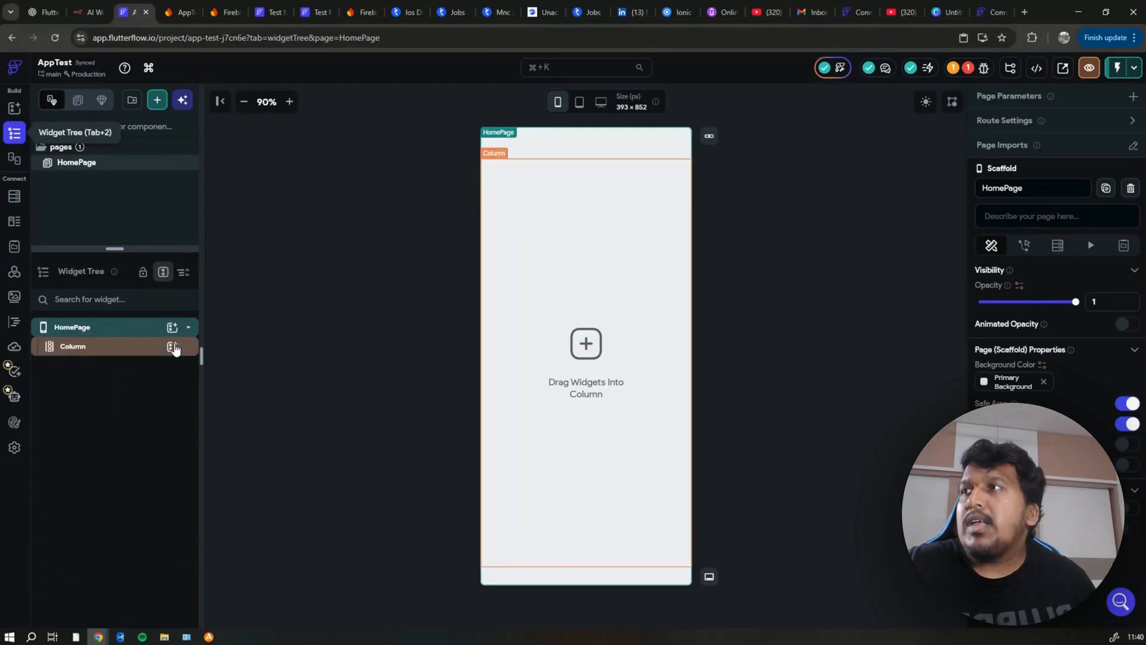
click(173, 347)
click(229, 408)
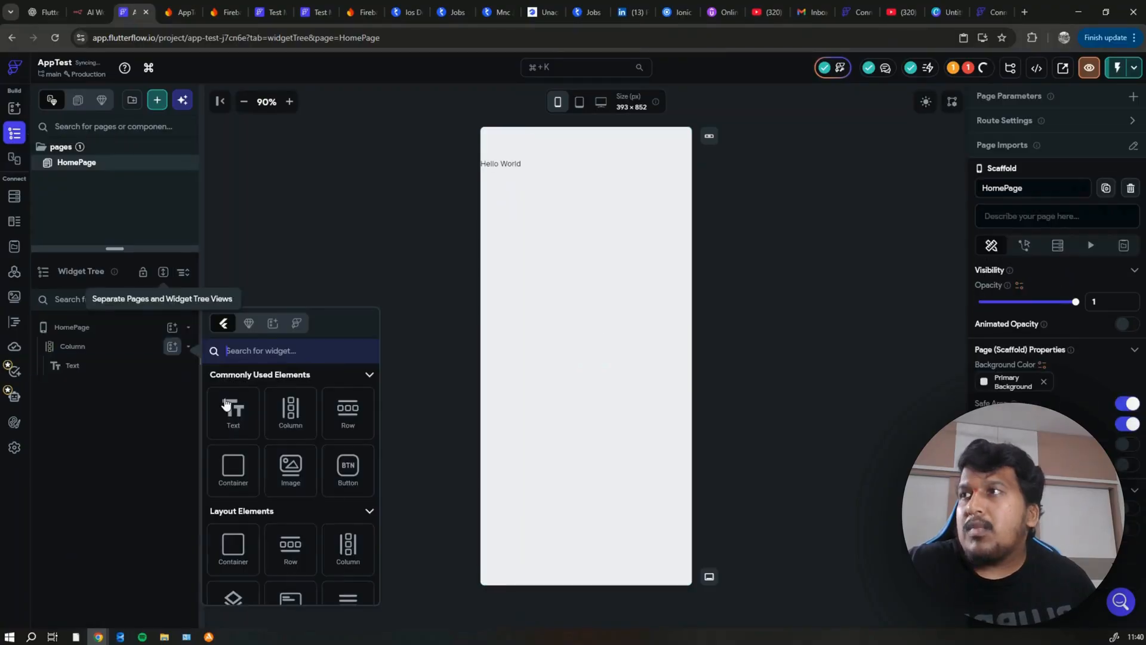
click(226, 403)
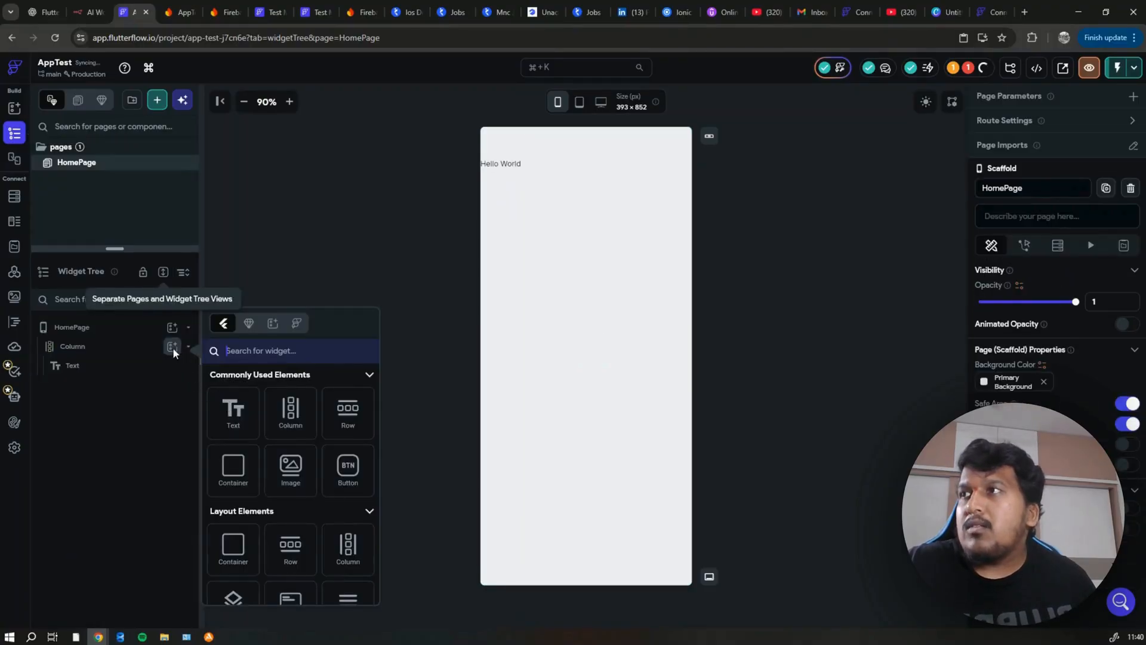
click(173, 346)
click(227, 406)
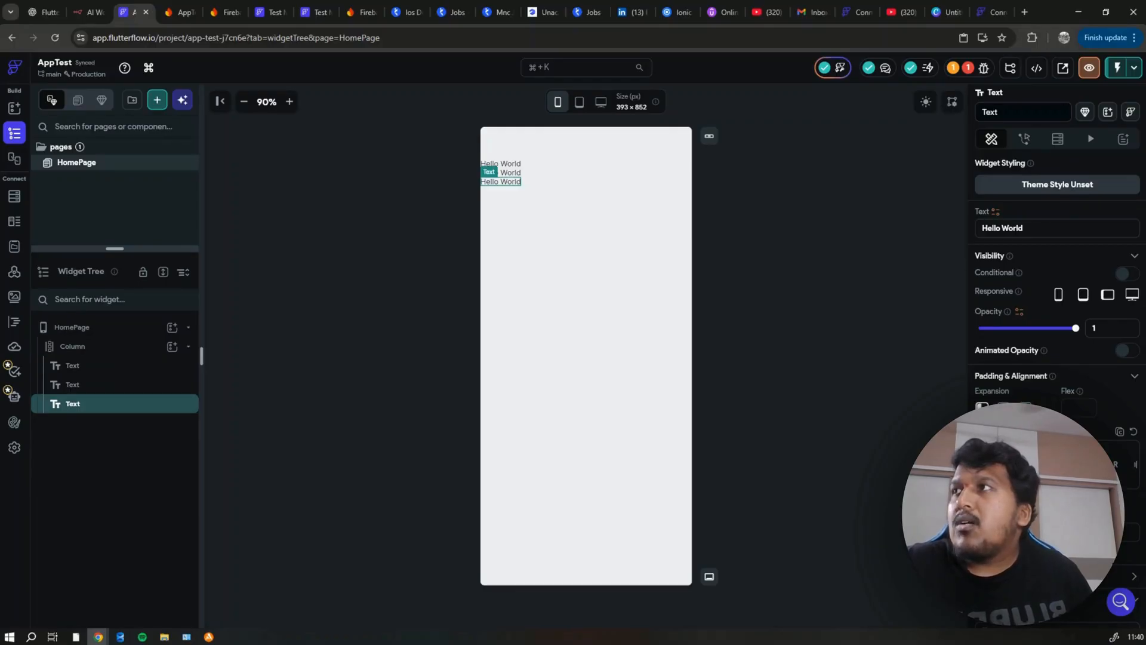
Start the Firestore Data collection's schema from scratch and add an Integer field named Id.
click(14, 197)
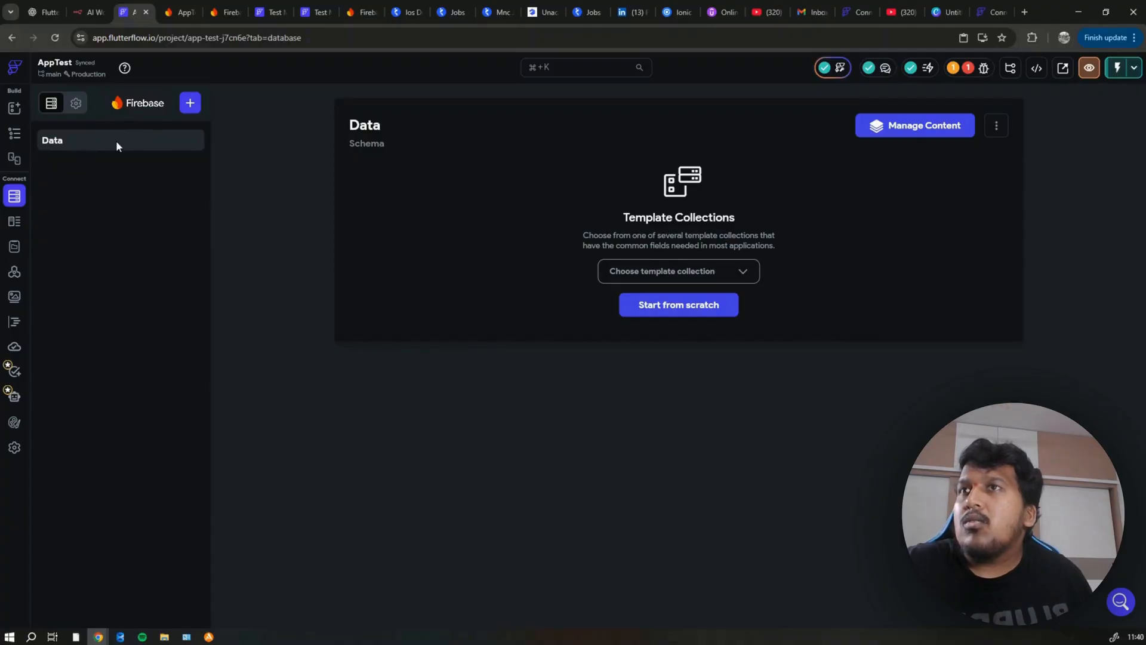
click(675, 307)
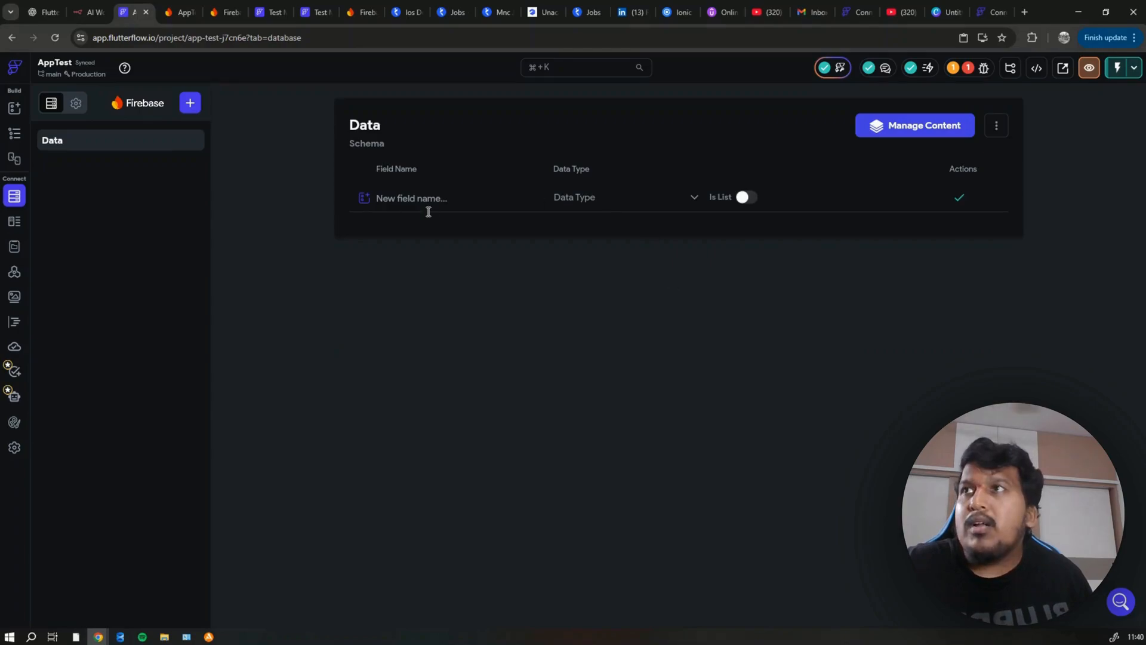
click(418, 194)
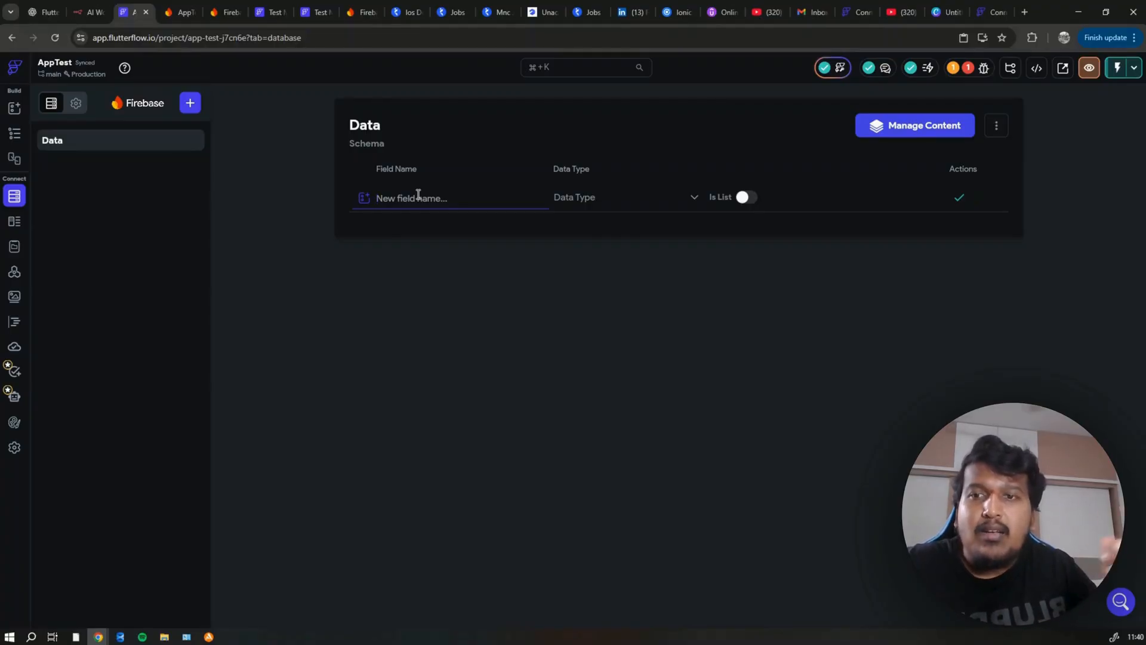
text(Id)
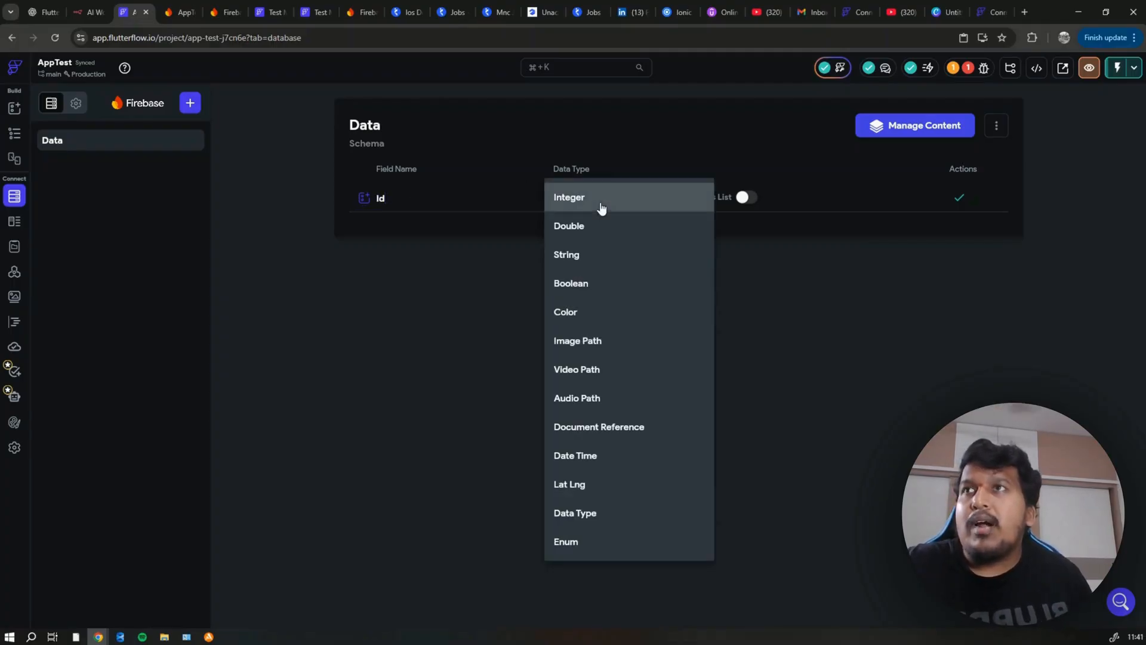
click(601, 203)
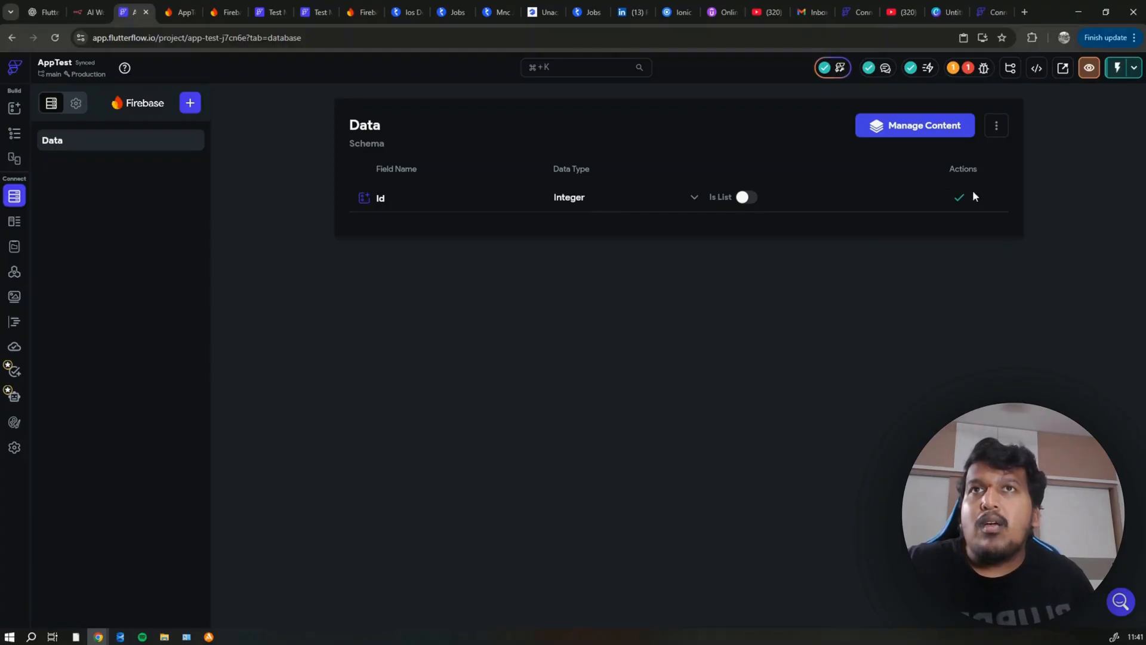
click(959, 199)
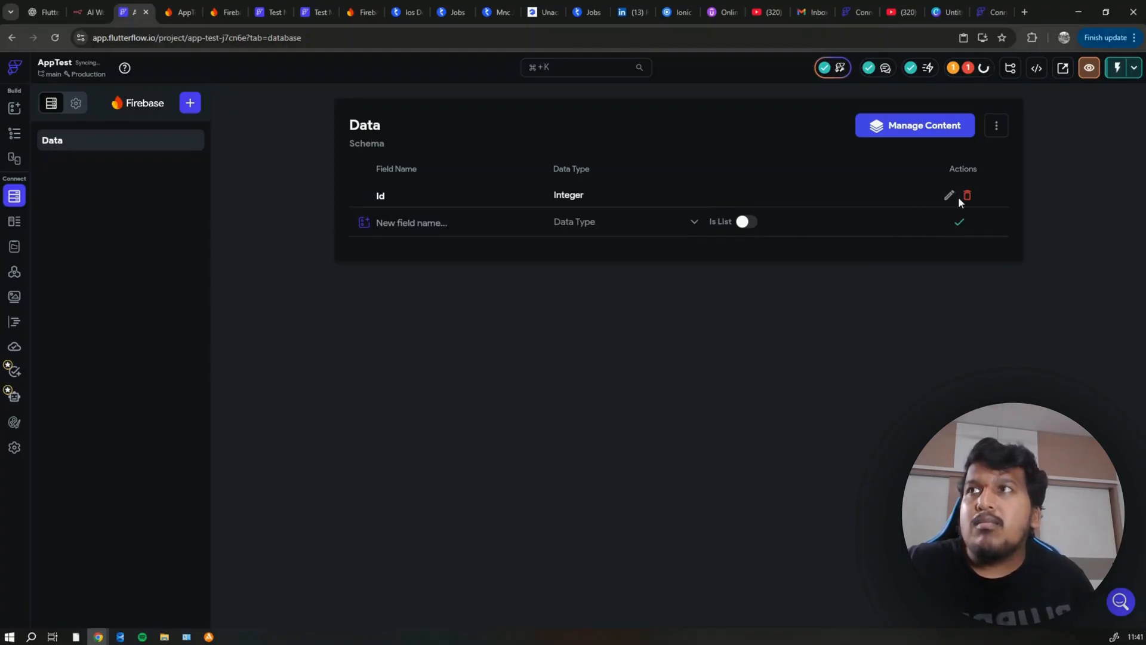
Add a String field called Name to the Data collection's schema.
click(446, 225)
text(Name)
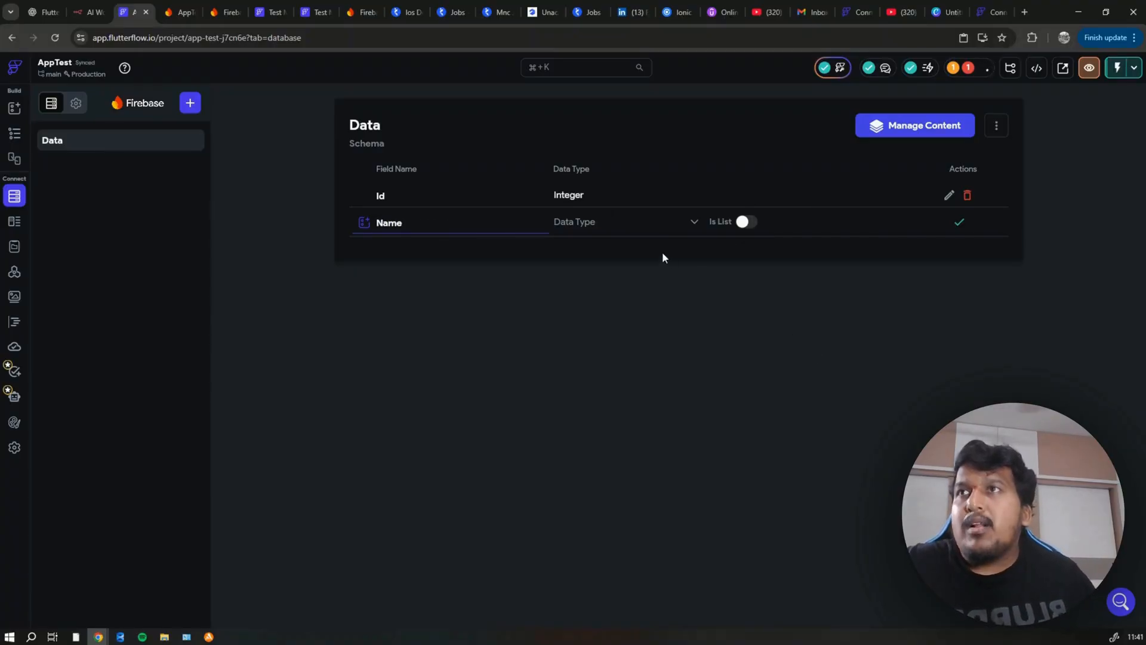
click(655, 222)
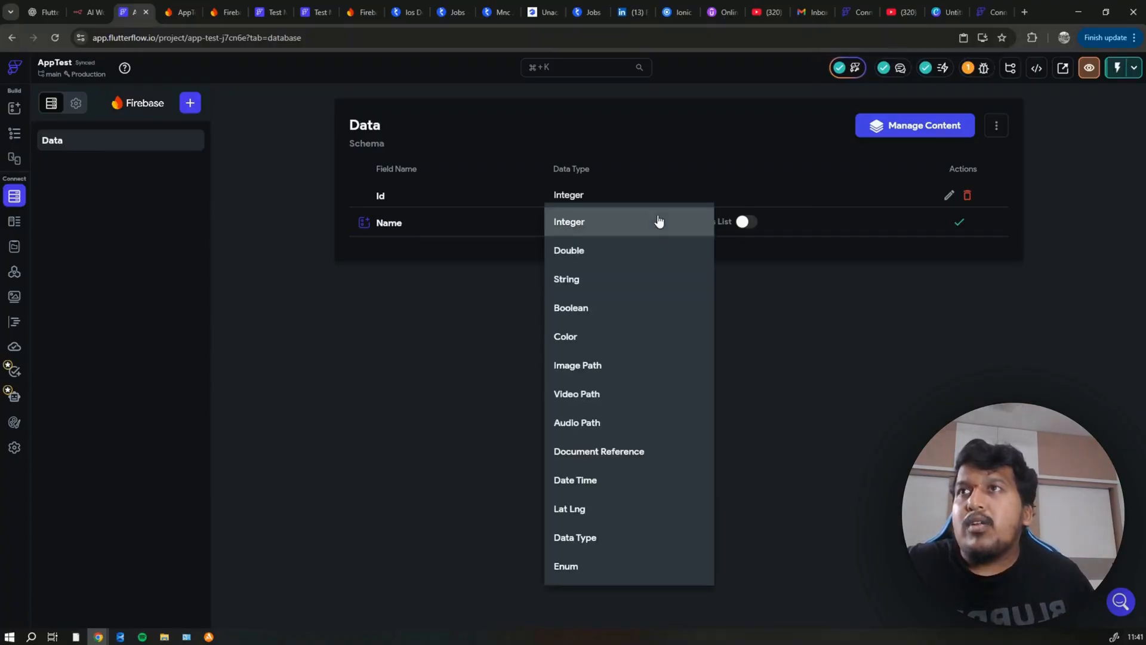
click(568, 283)
click(959, 223)
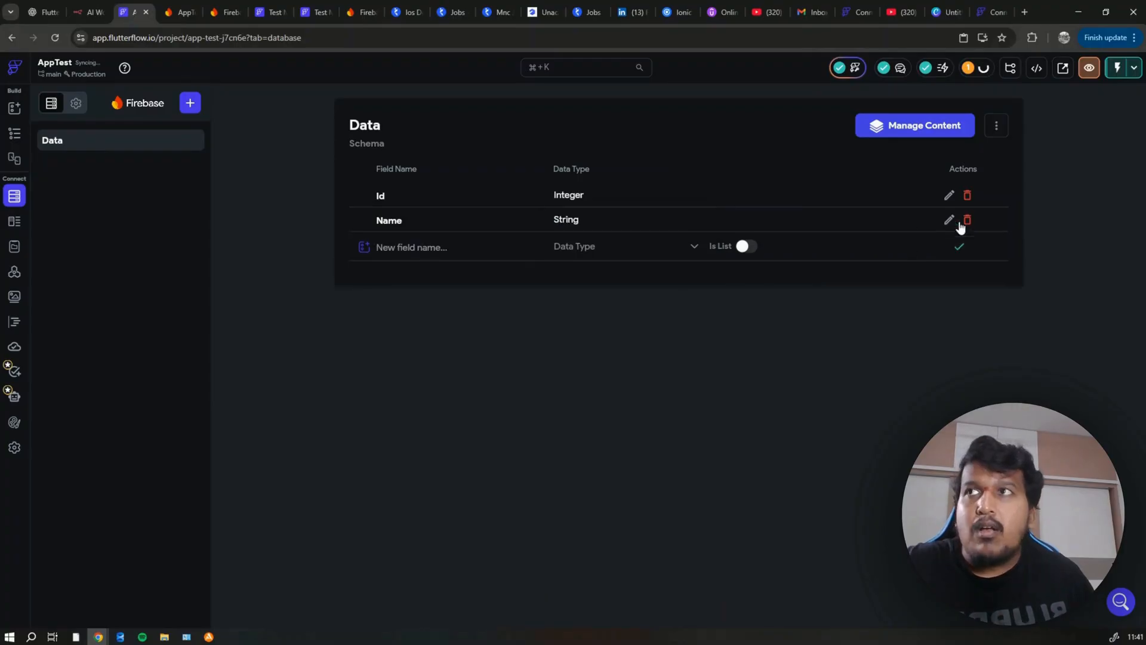
Add an Integer field called Price to the Data collection's schema.
click(415, 251)
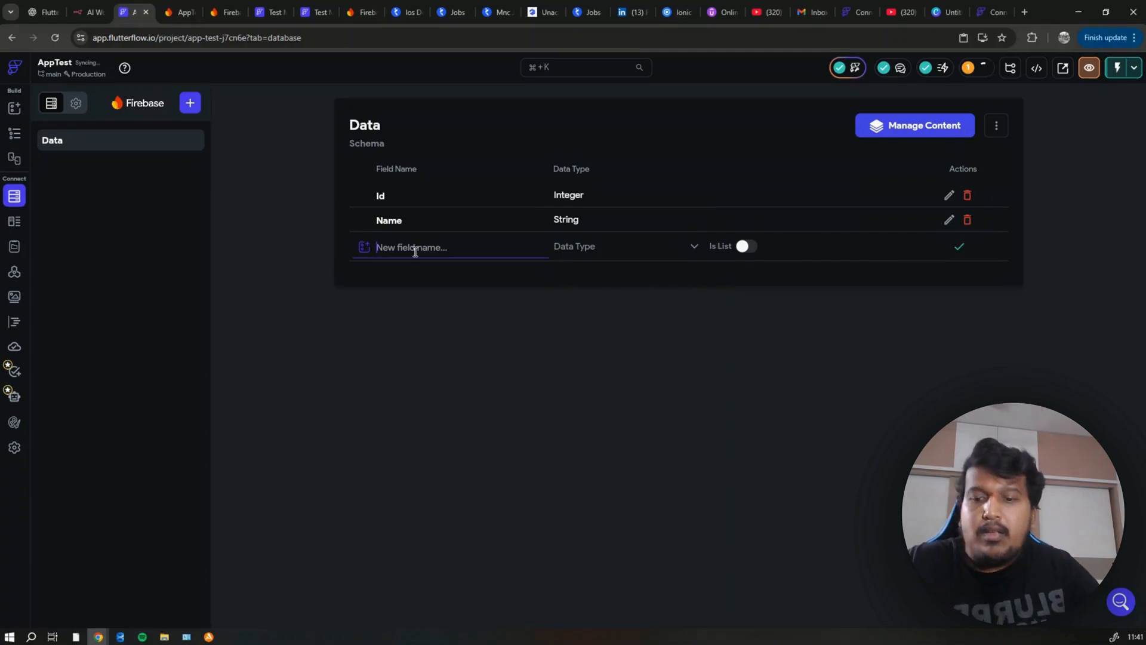
text(Price)
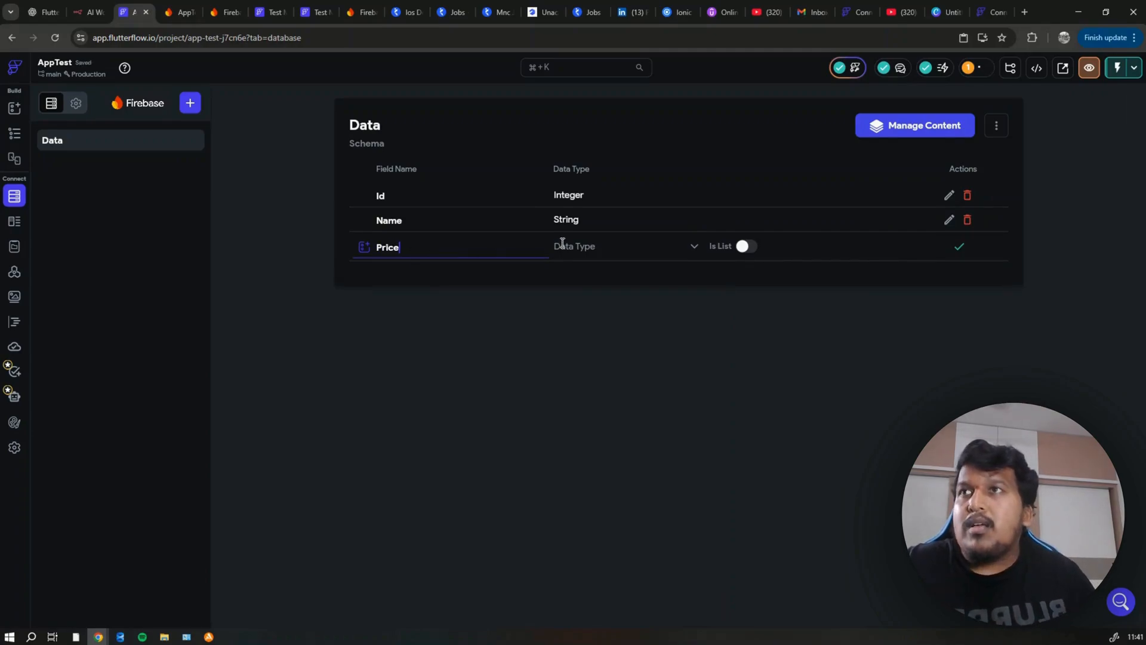
click(571, 247)
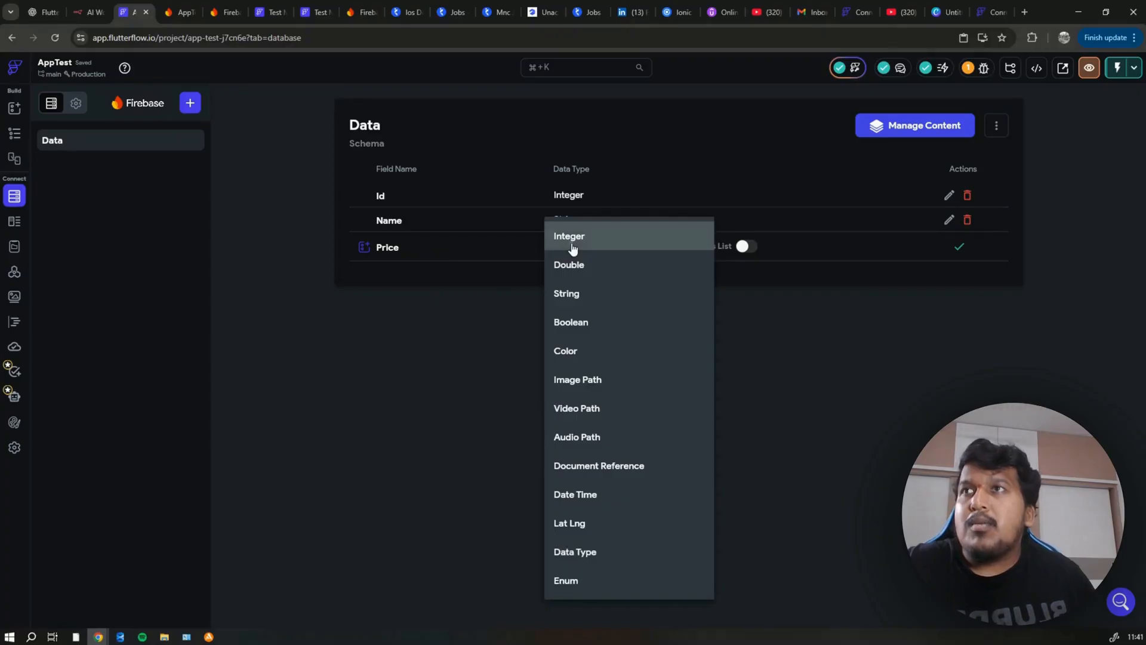
click(572, 236)
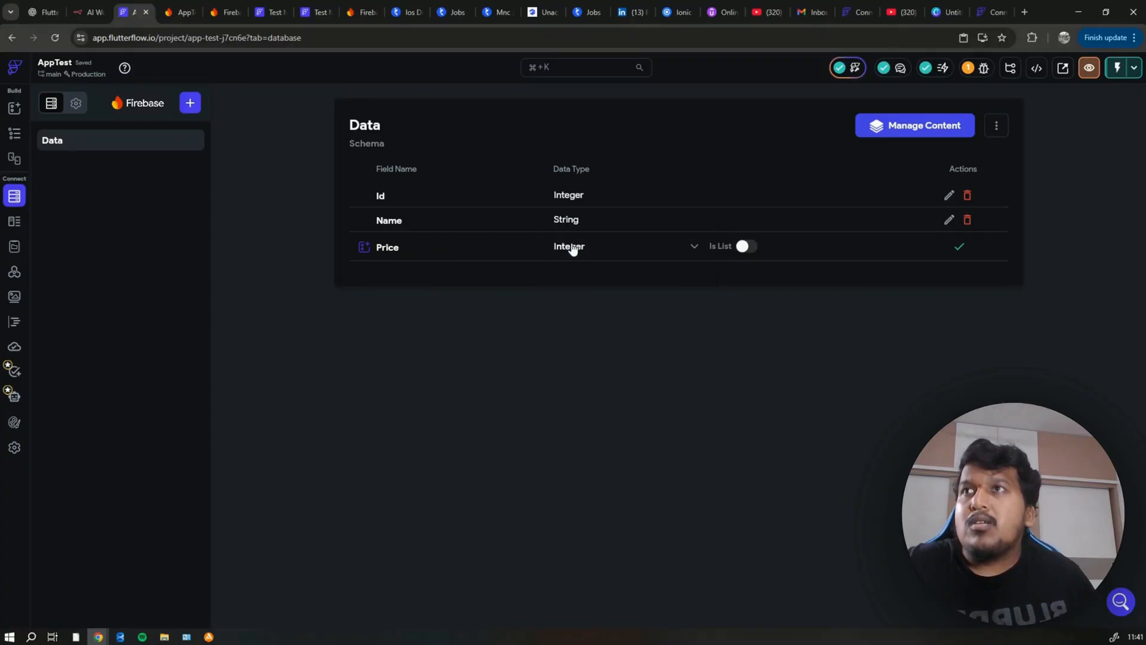
click(958, 248)
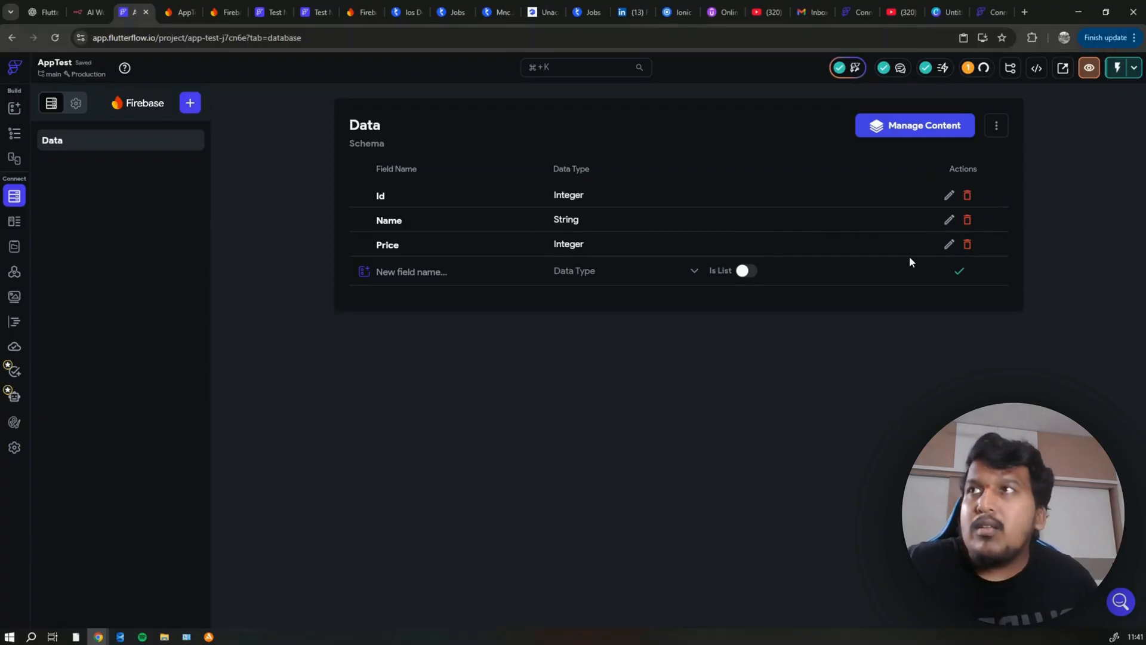
Give the HomePage's first Text widget a Query Collection backend query on the Data collection, returning a Single Document.
click(13, 137)
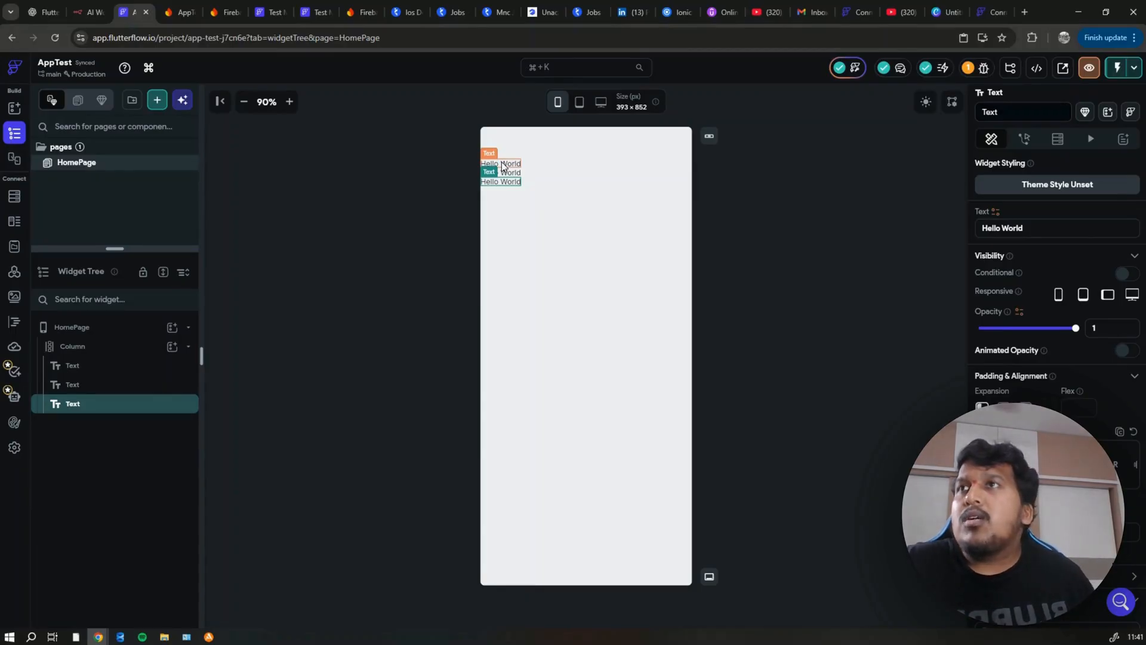
click(503, 167)
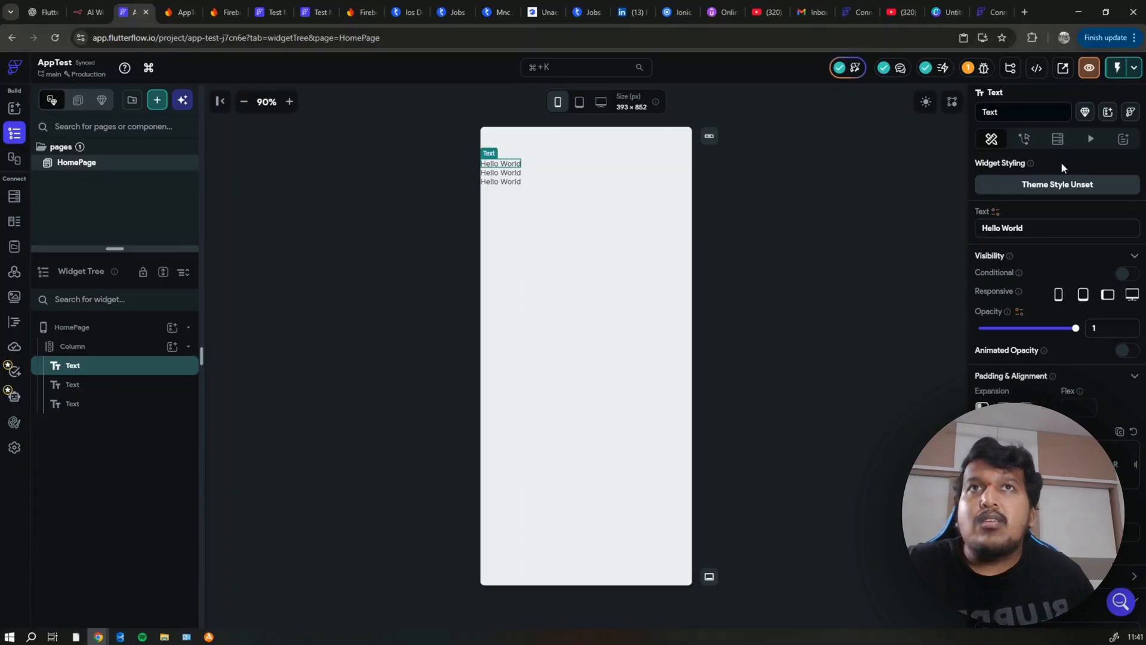
click(1058, 139)
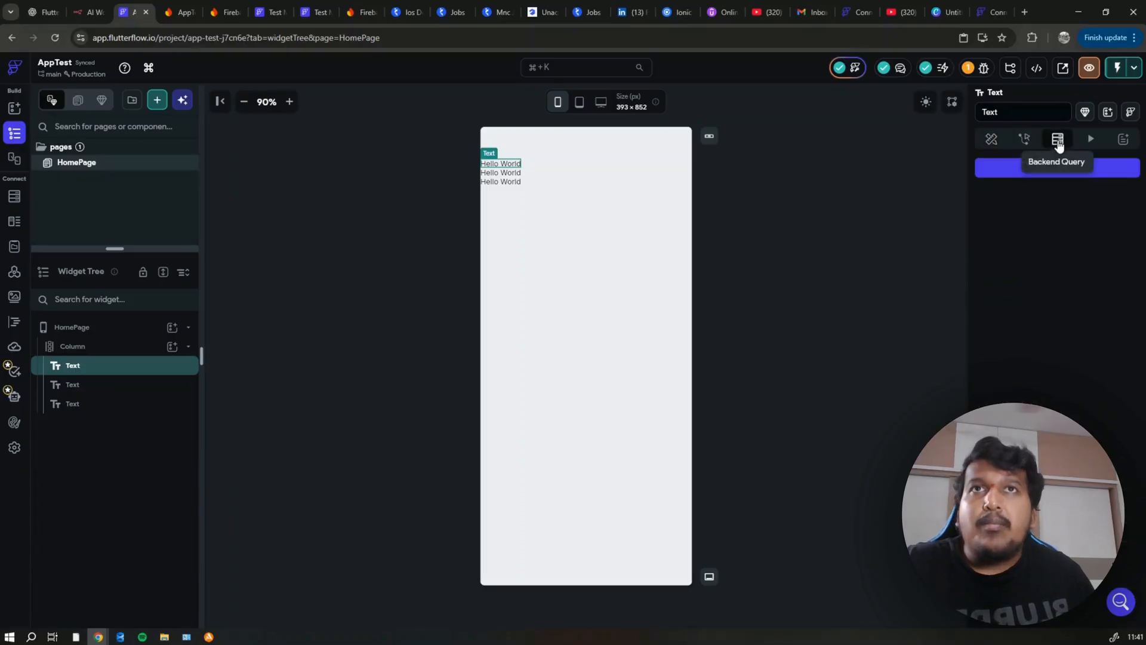
click(1002, 169)
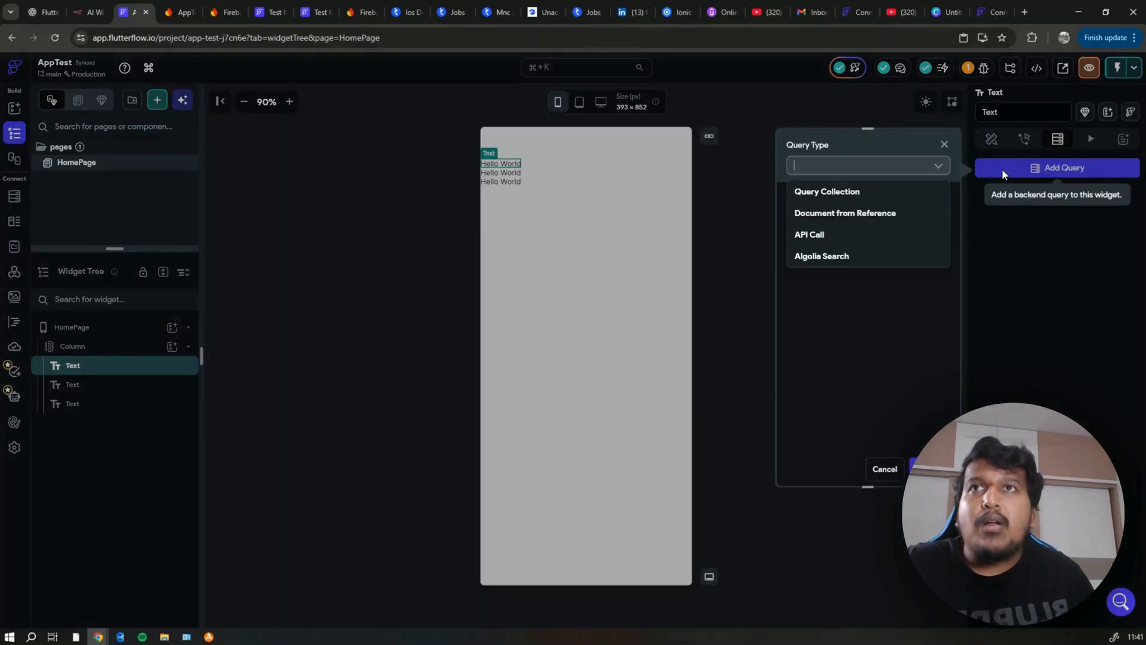
click(839, 192)
click(849, 242)
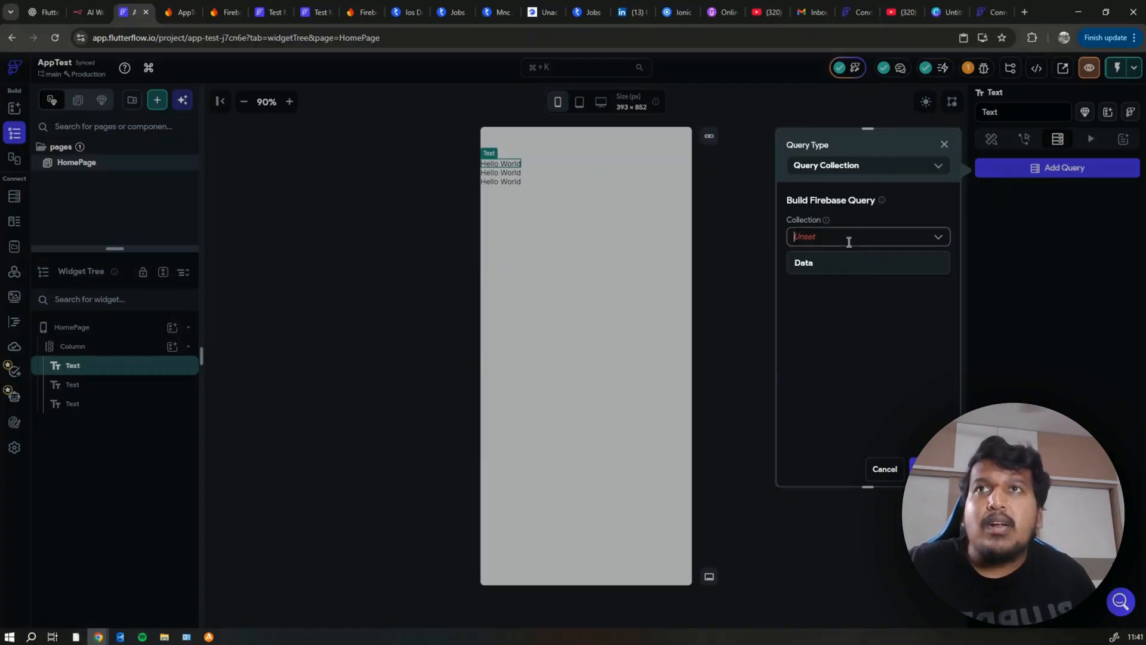
click(803, 265)
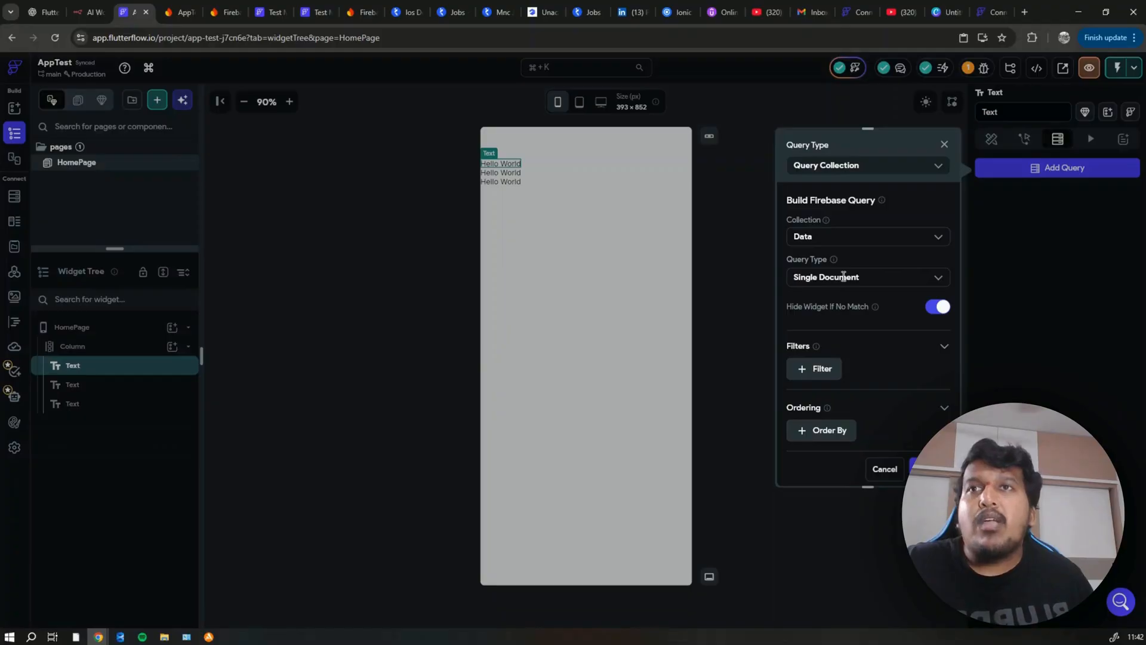
click(919, 468)
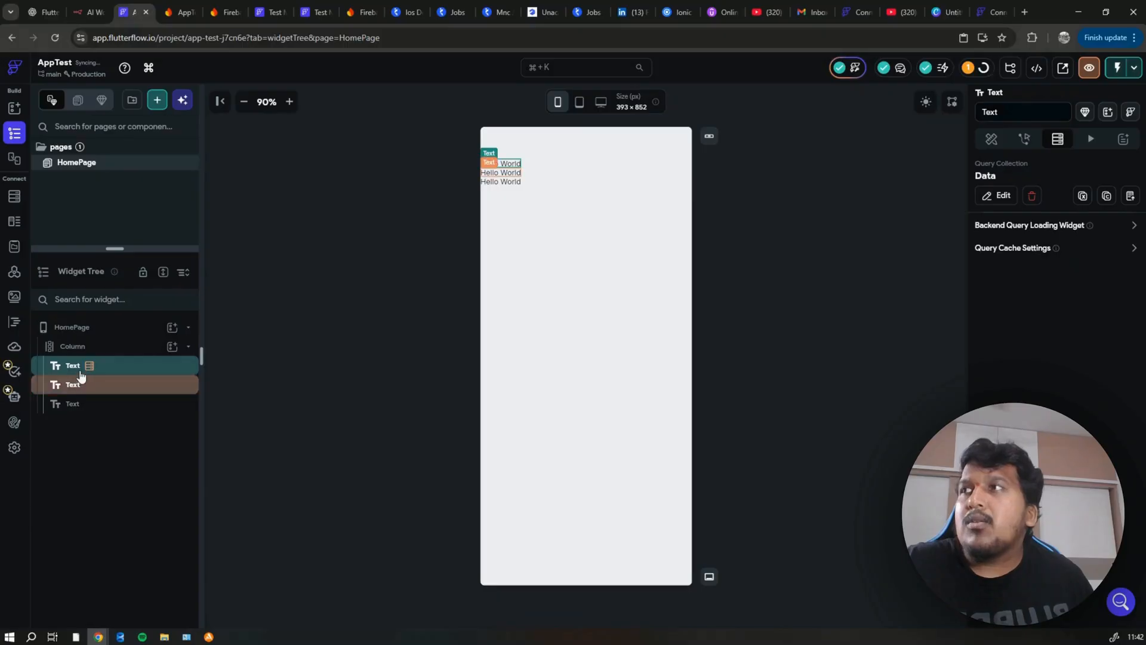
Bind the first Text widget's text to the Data document's Id property with a default variable value of 1.
click(991, 139)
click(995, 211)
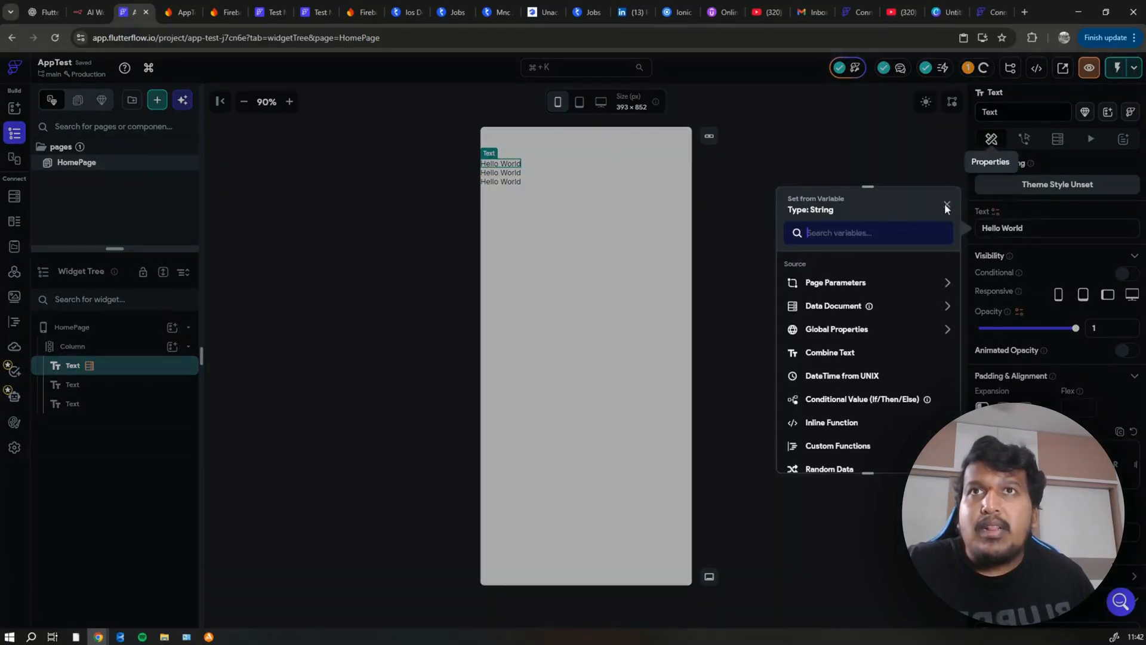
click(908, 313)
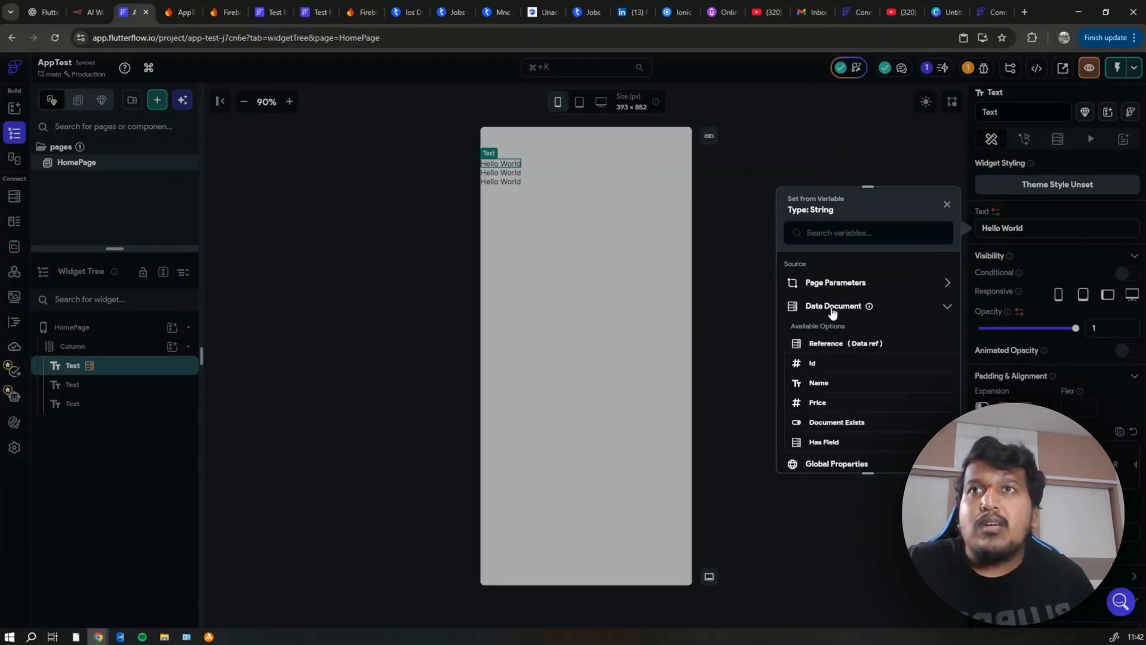
click(827, 362)
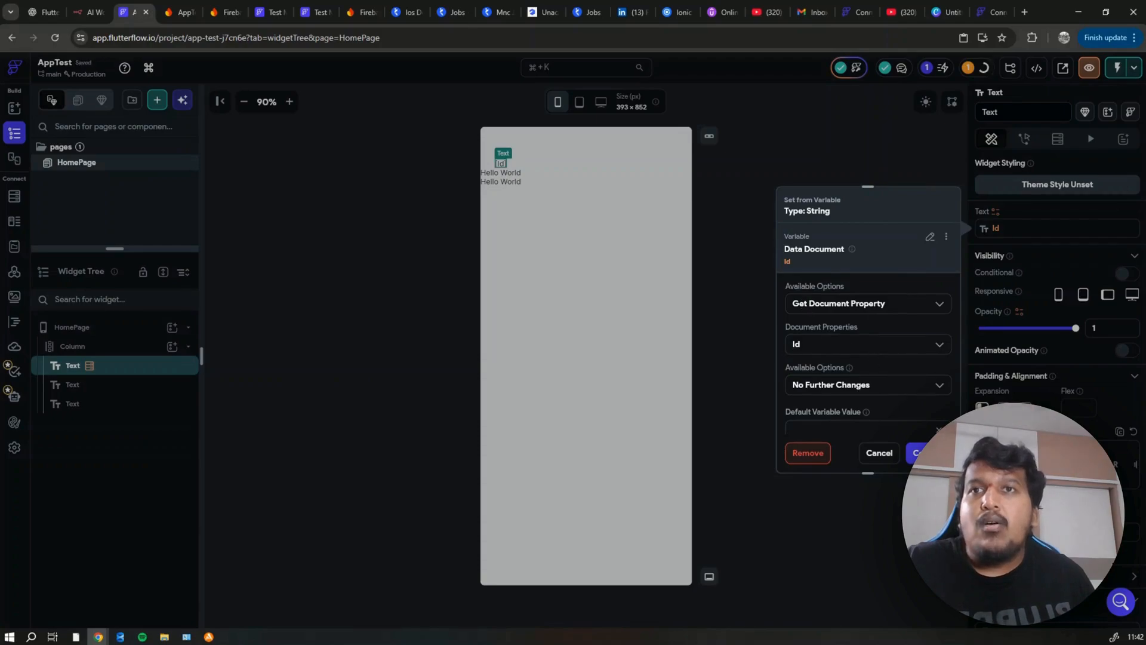
scroll(862, 358, down, 1)
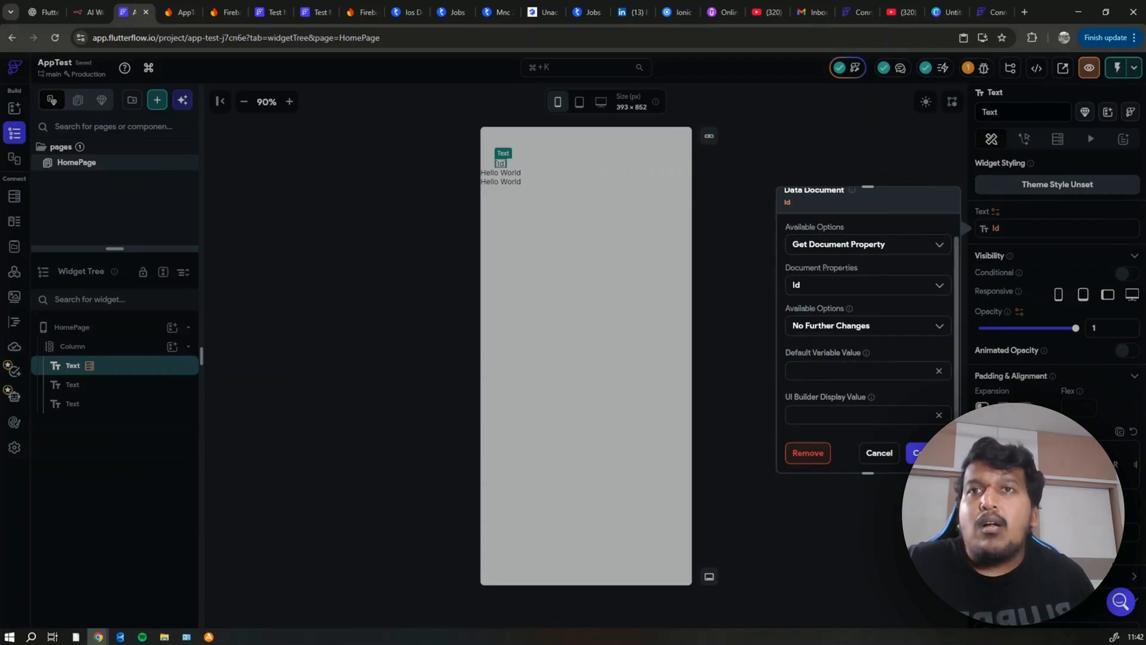
click(827, 365)
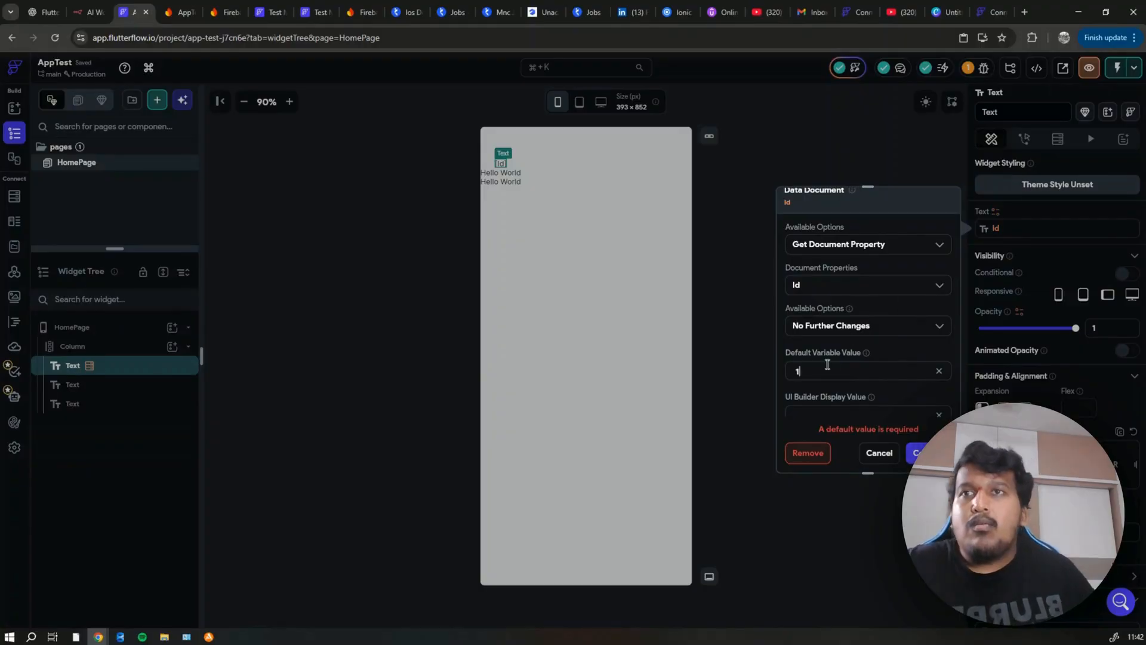
text(1)
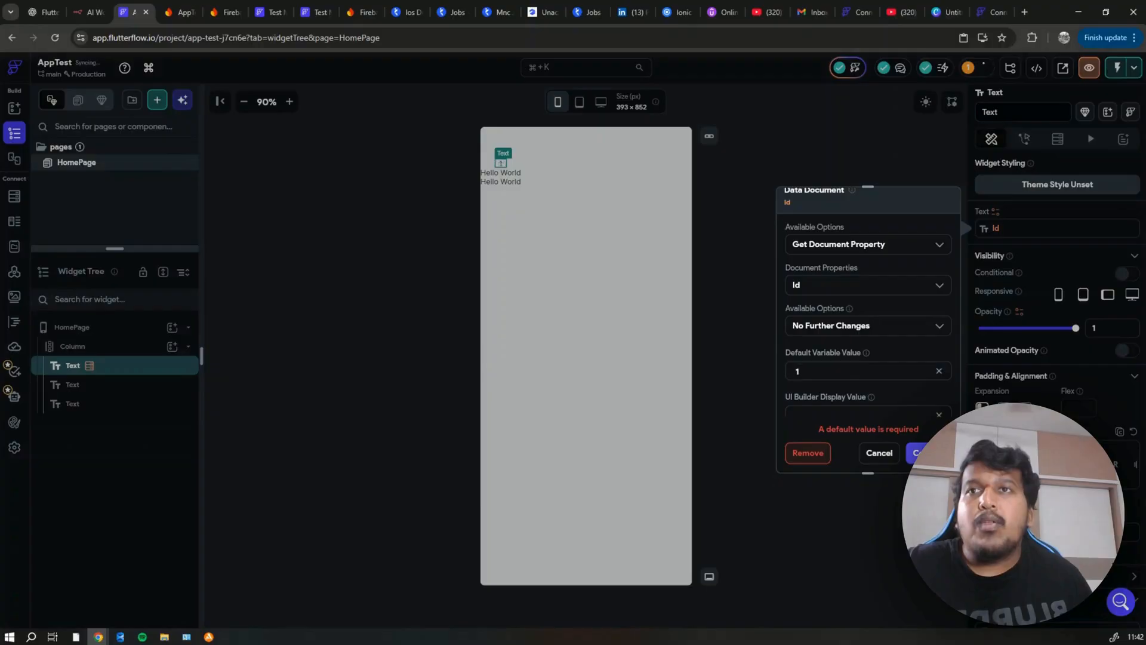
click(496, 170)
Give the HomePage's second Text widget a Query Collection backend query on the Data collection, returning a Single Document.
click(494, 174)
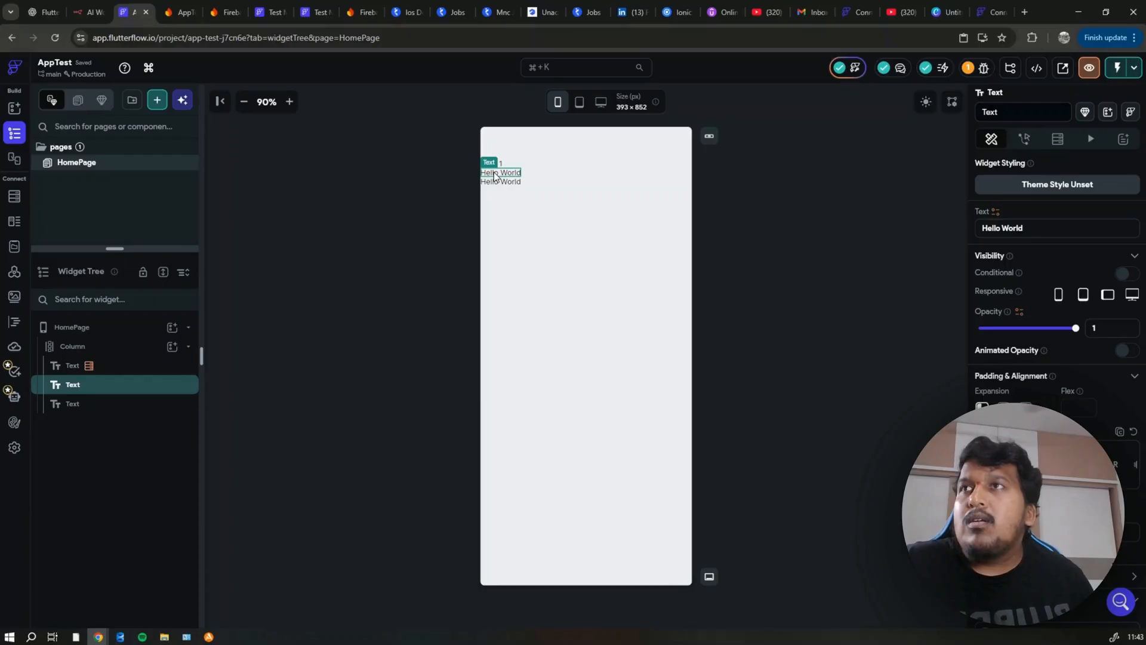
click(995, 213)
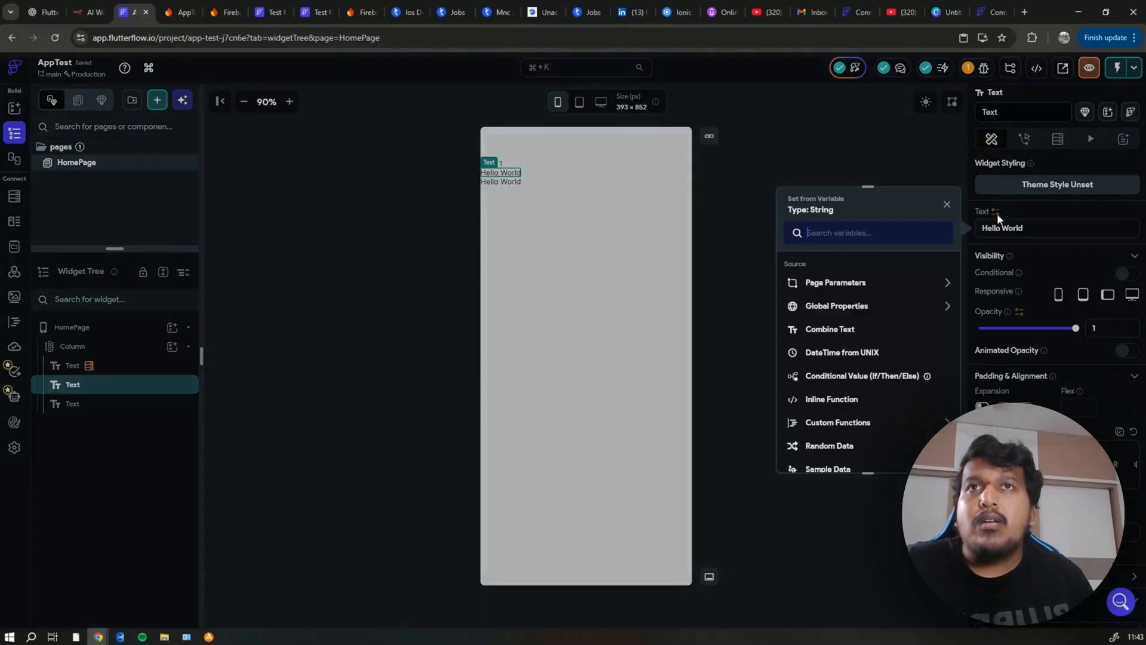
click(829, 172)
click(1057, 138)
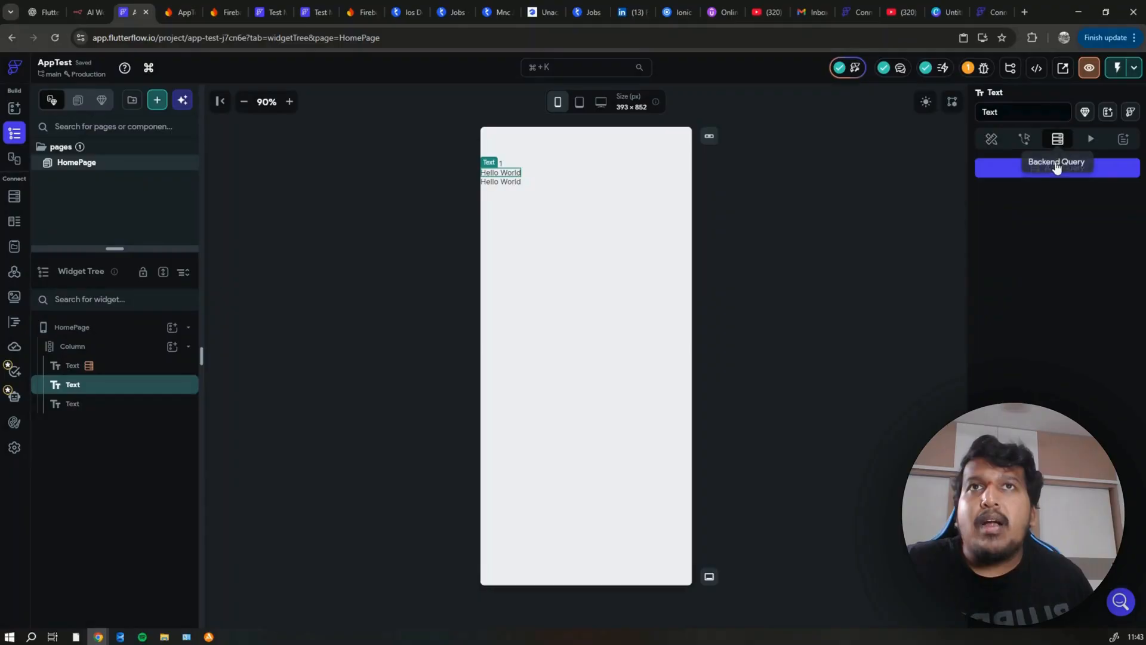
click(982, 179)
click(838, 193)
click(812, 237)
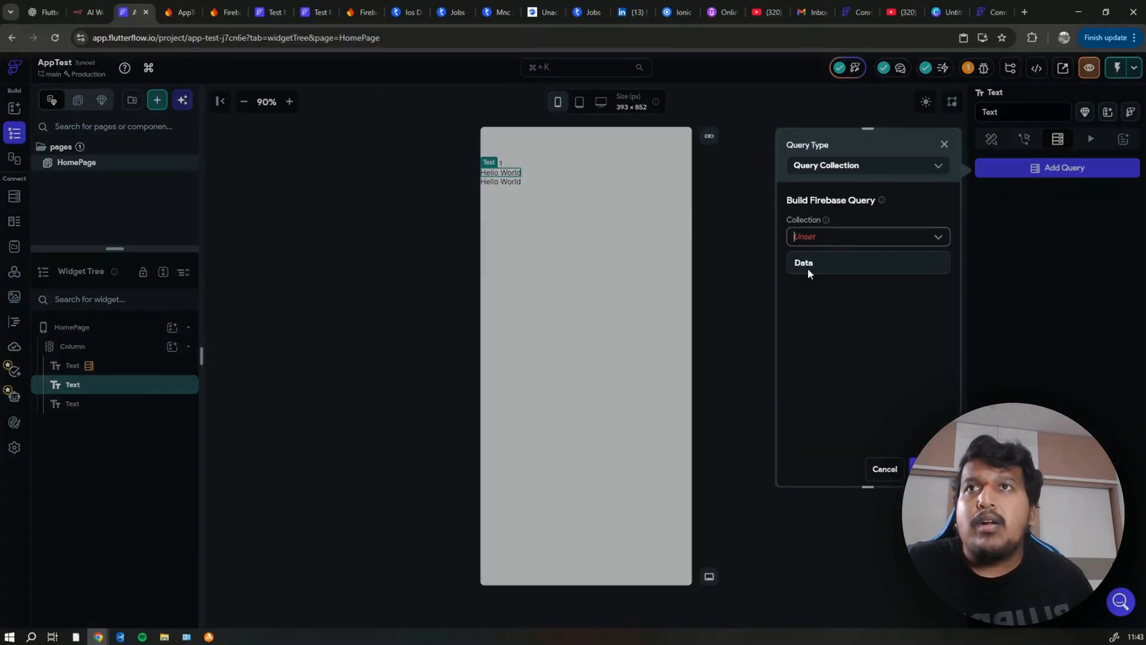
click(824, 272)
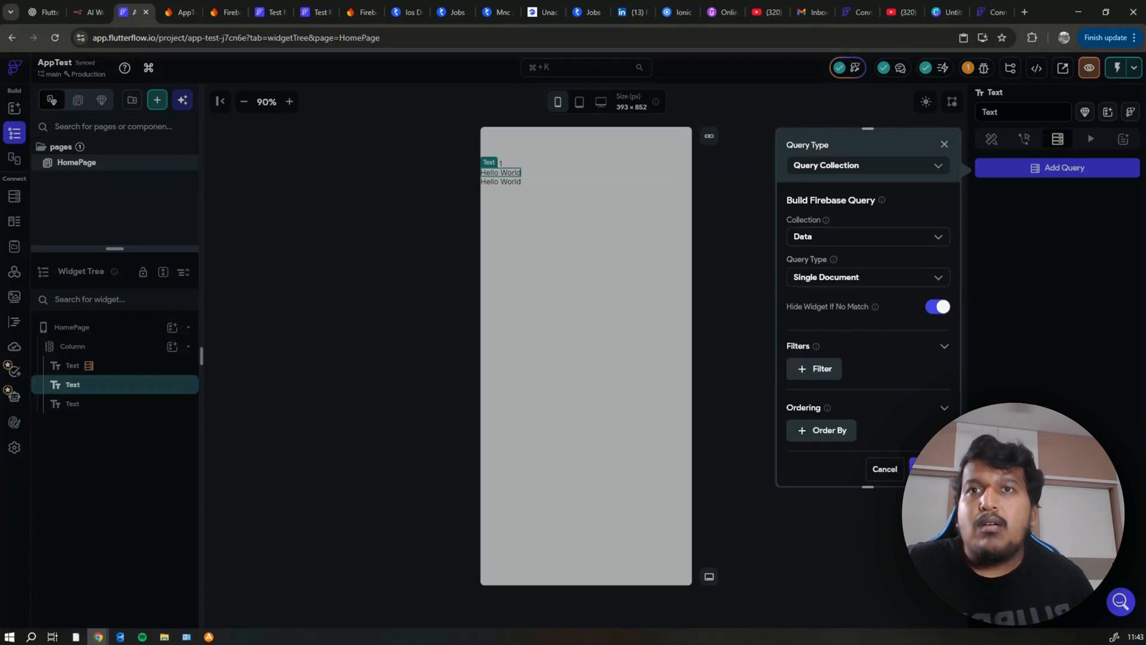
click(931, 468)
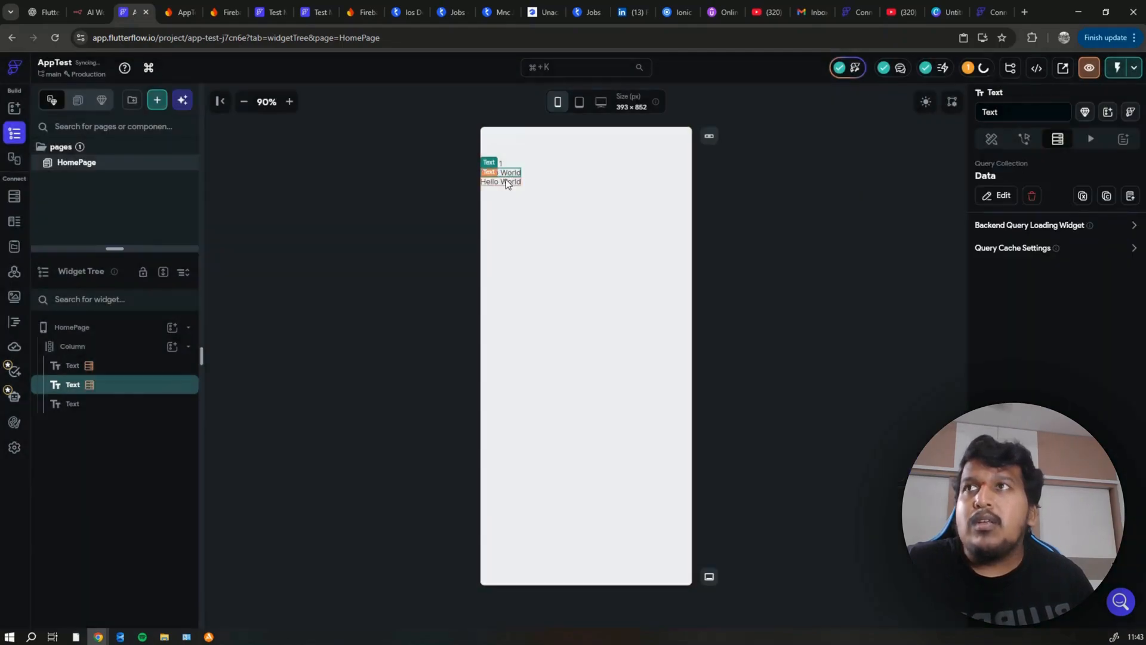
Bind the second Text widget's text to the Data document's Name property with a default variable value of Name.
click(991, 141)
click(996, 212)
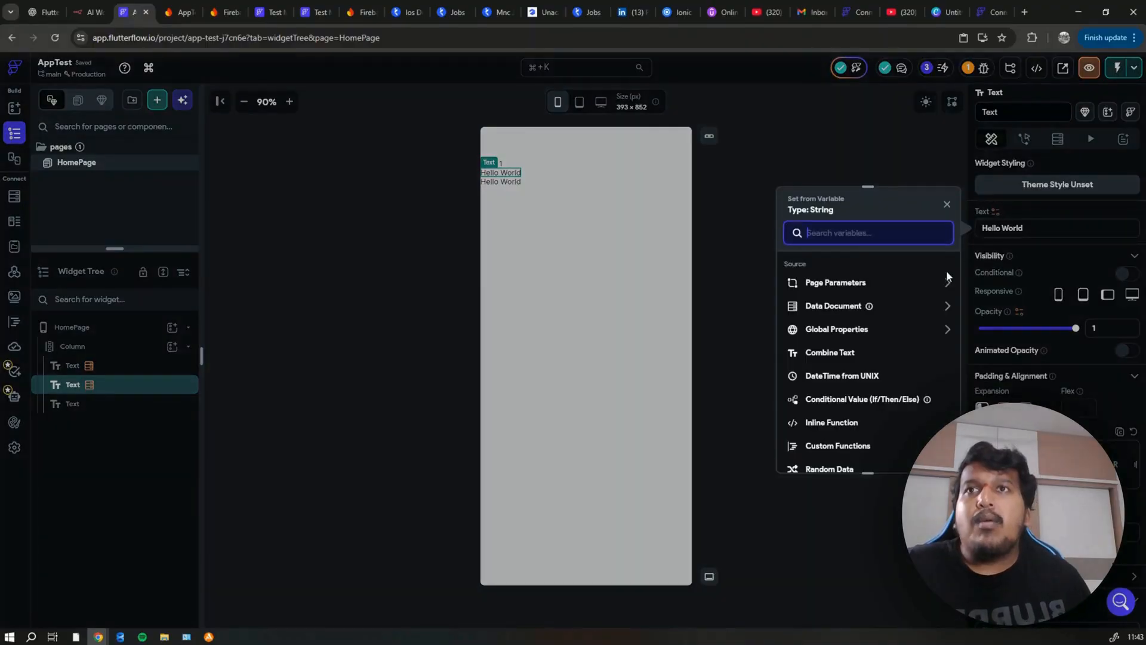
click(830, 306)
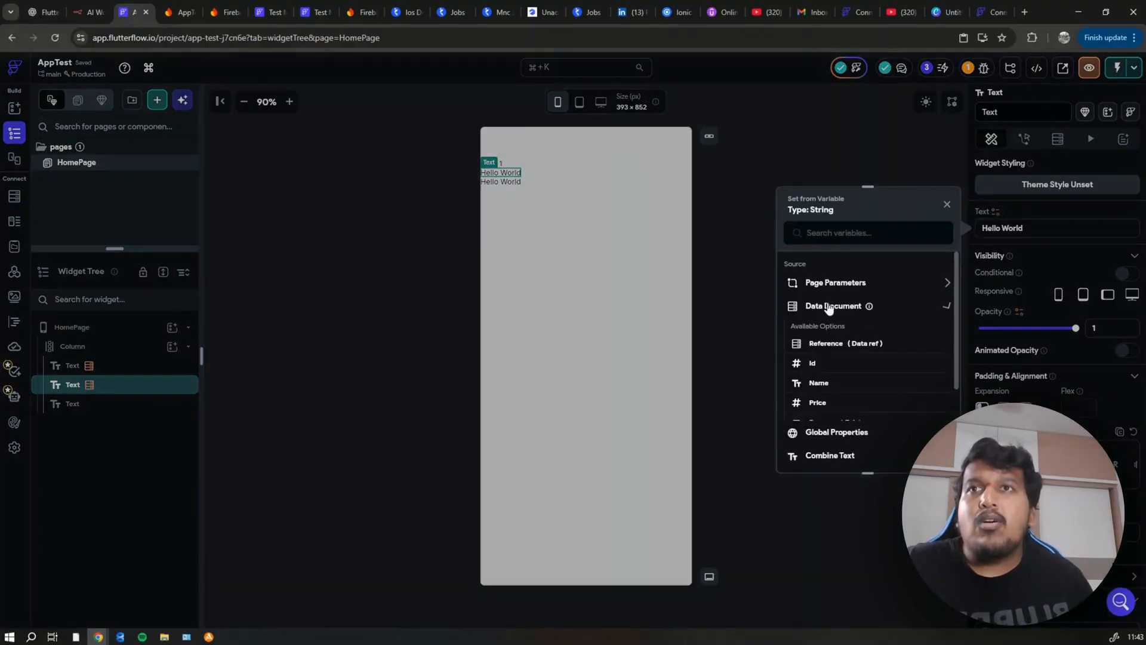
click(818, 383)
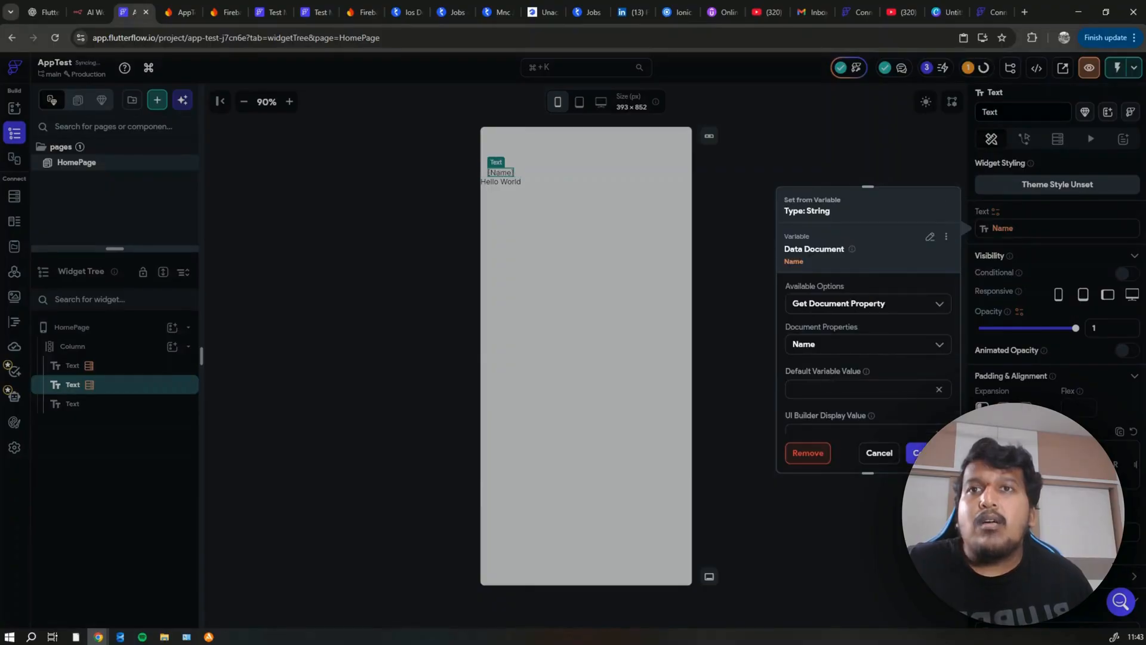
click(829, 391)
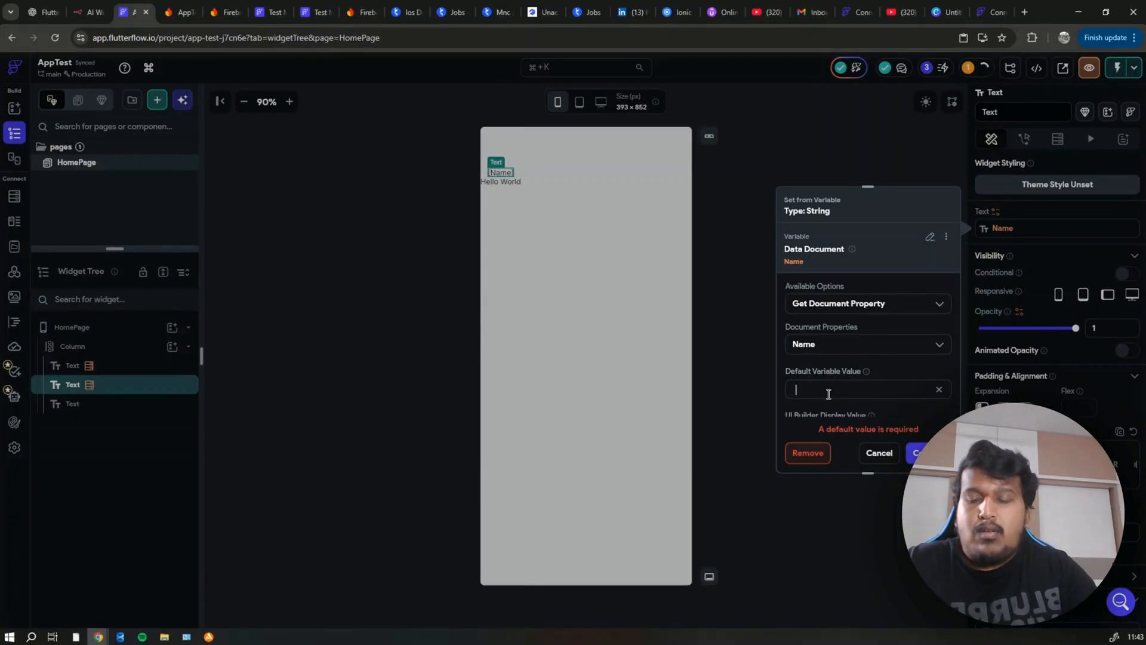
text(Name)
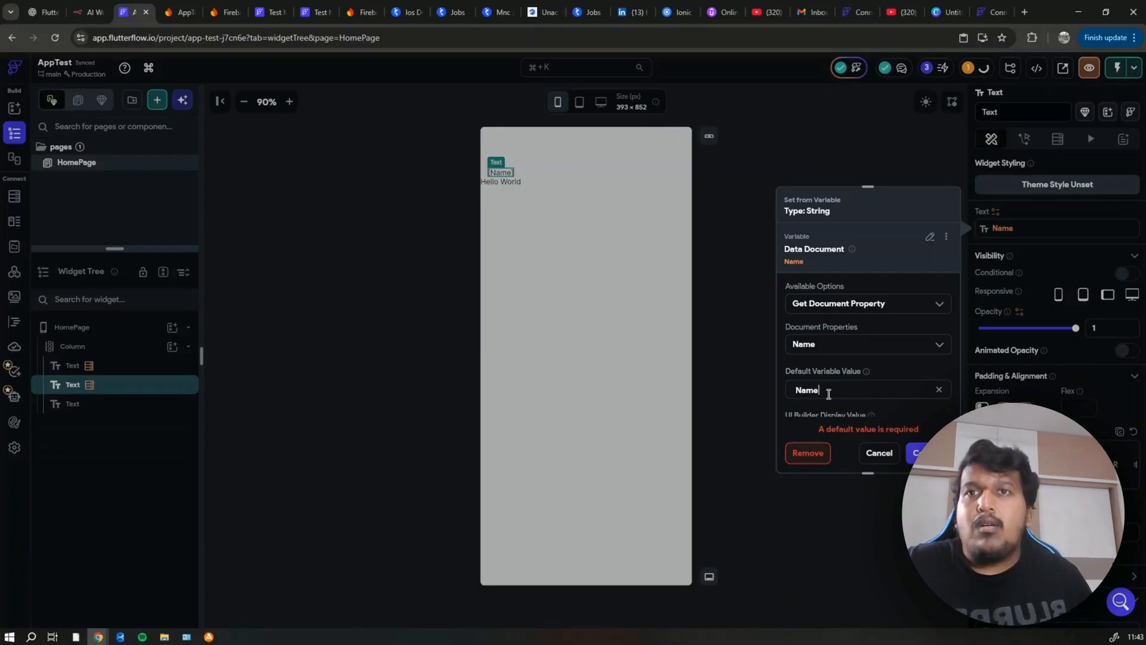
click(927, 453)
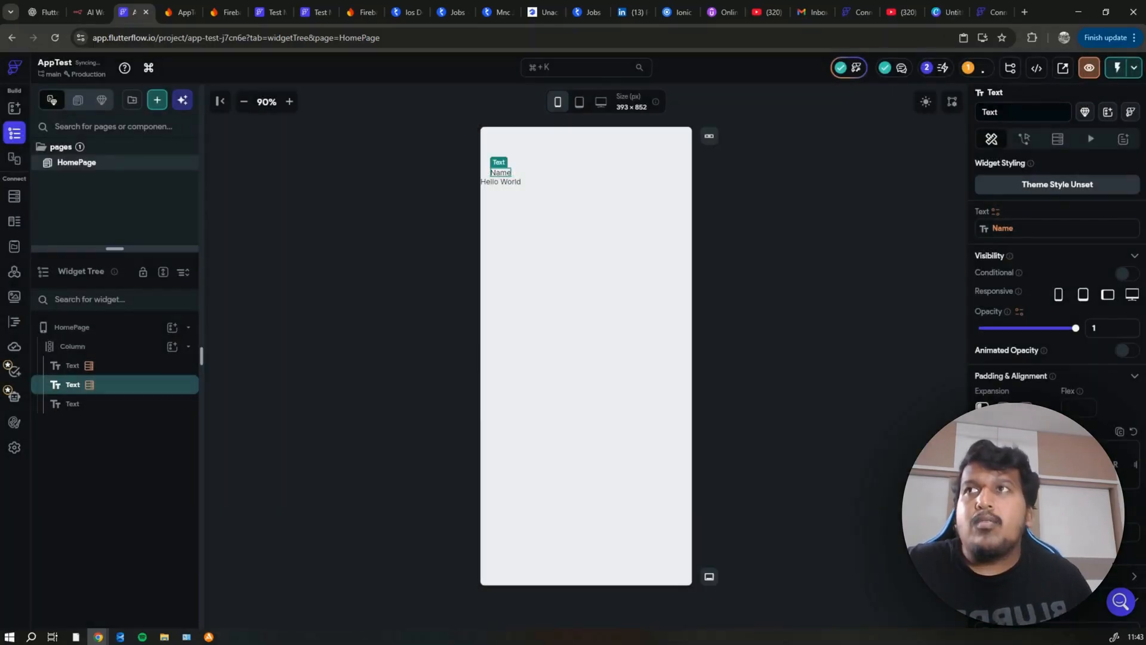
Give the HomePage's third Text widget a Query Collection backend query on the Data collection, returning a Single Document.
click(493, 183)
click(1048, 139)
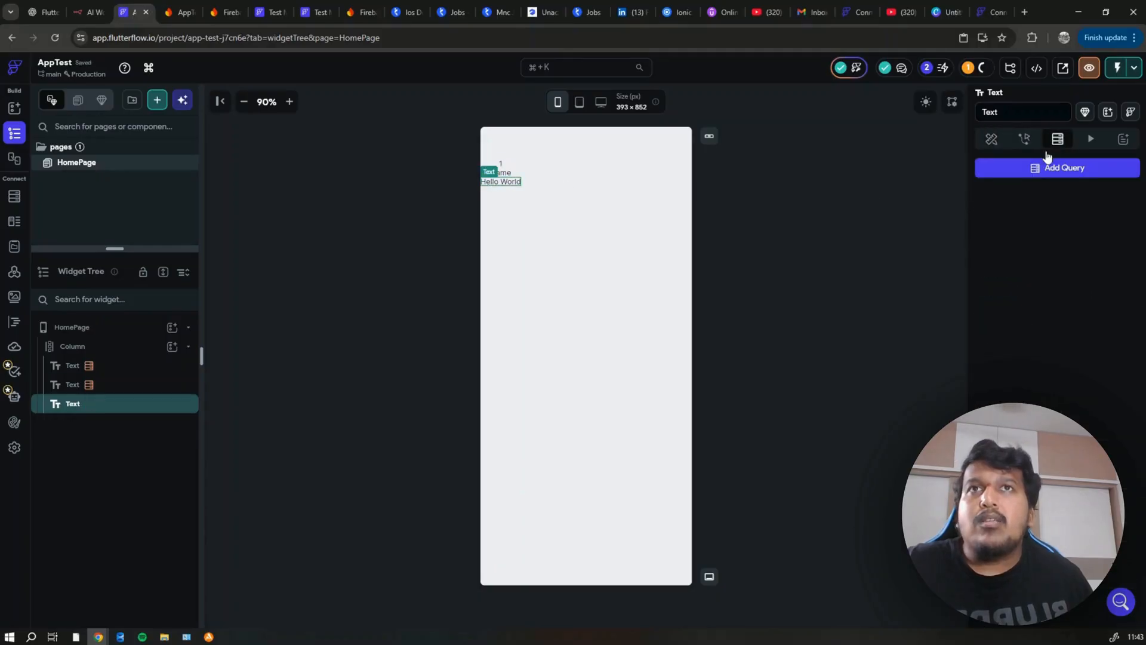
click(1030, 171)
click(808, 191)
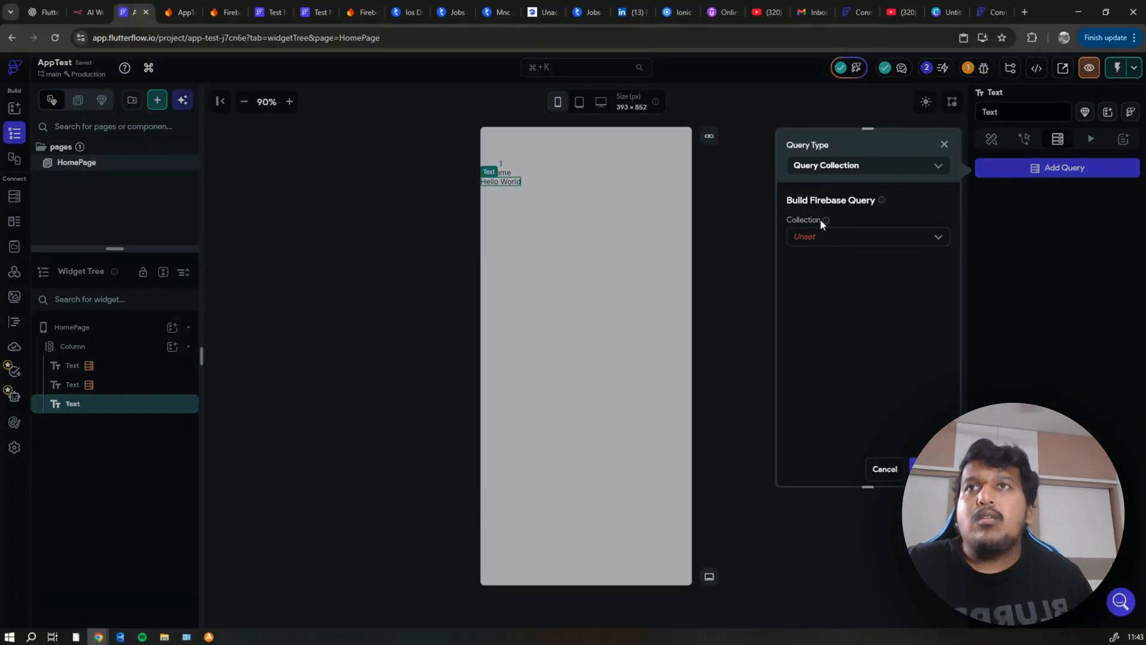
click(813, 237)
click(806, 265)
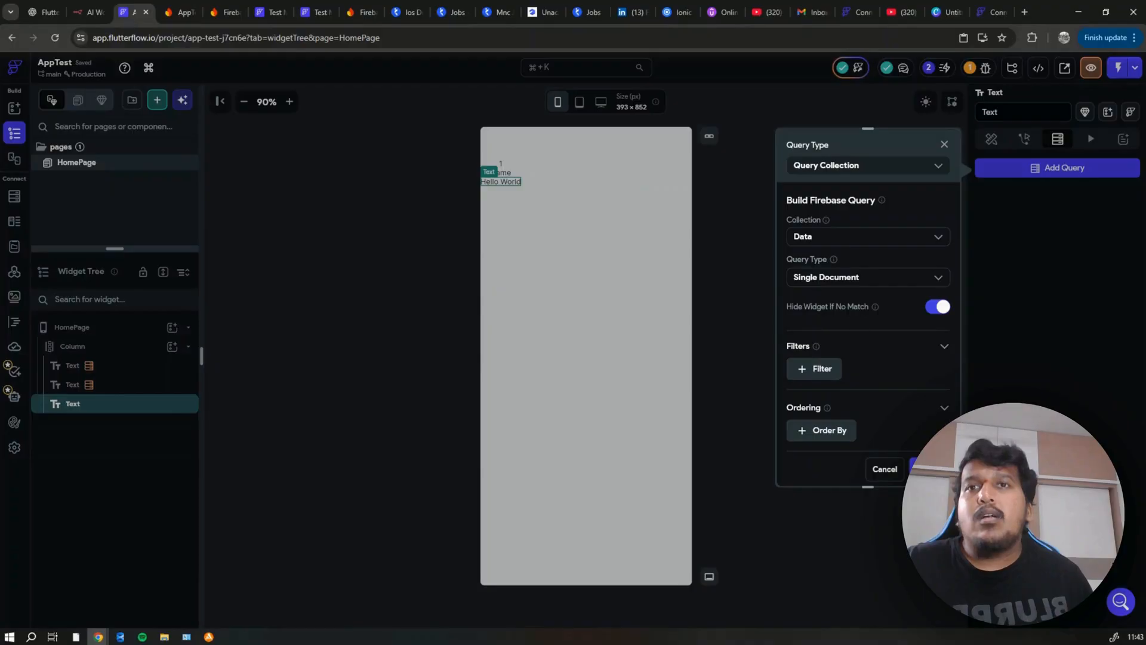
click(925, 469)
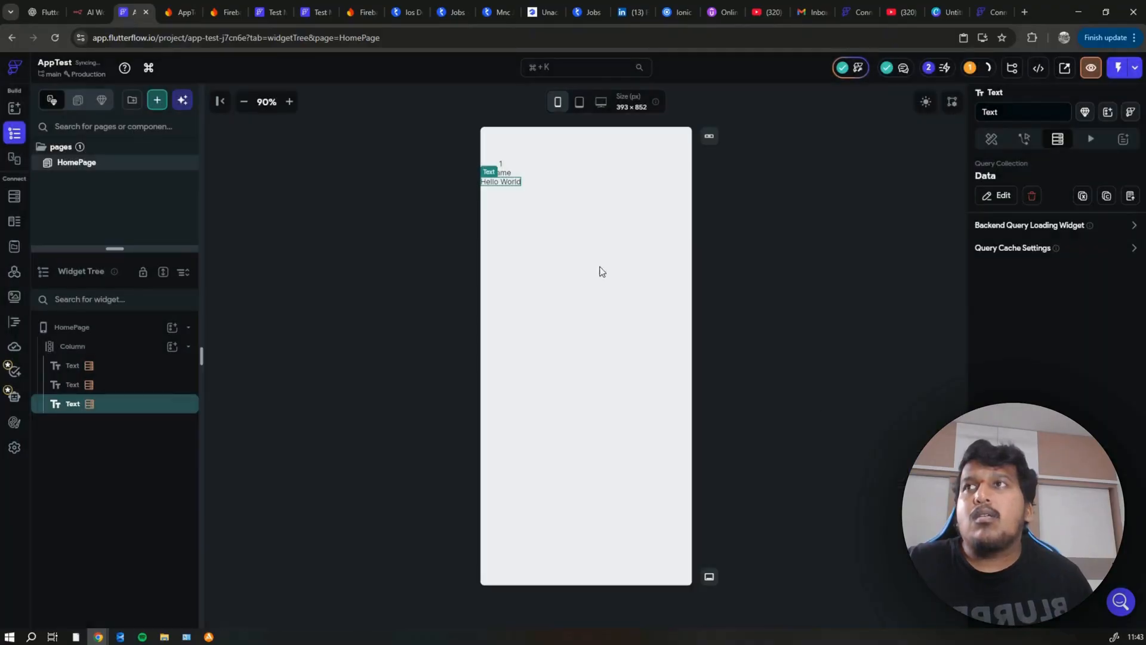
Bind the third Text widget's text to the Data document's Price property with a default variable value of 1256.
click(992, 140)
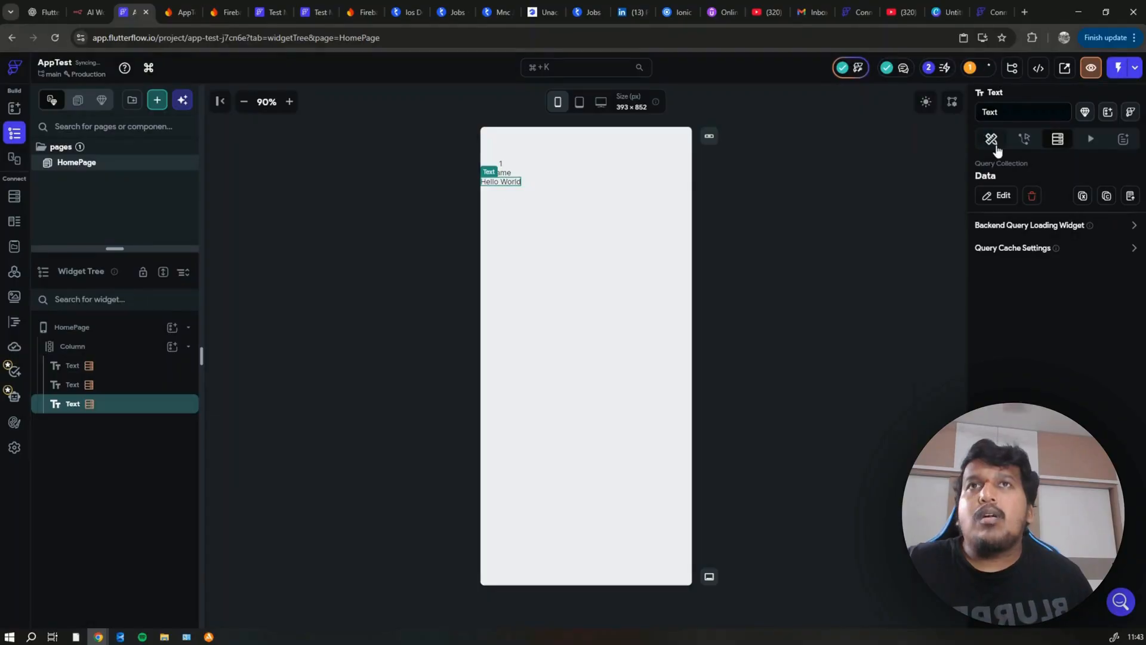
click(993, 212)
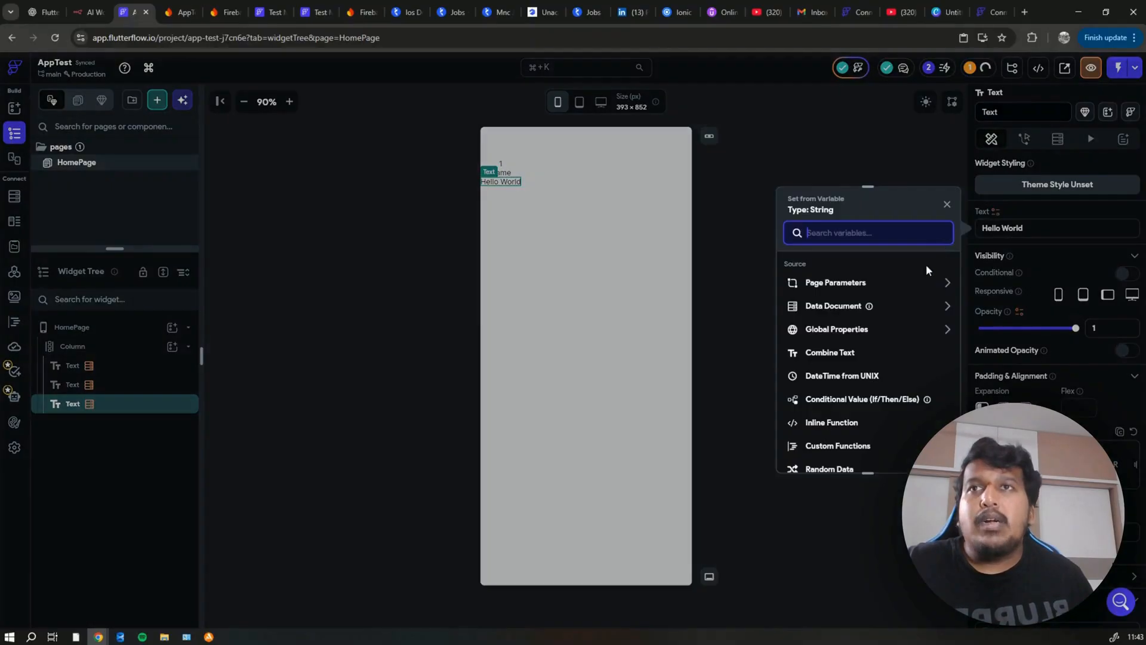
click(847, 312)
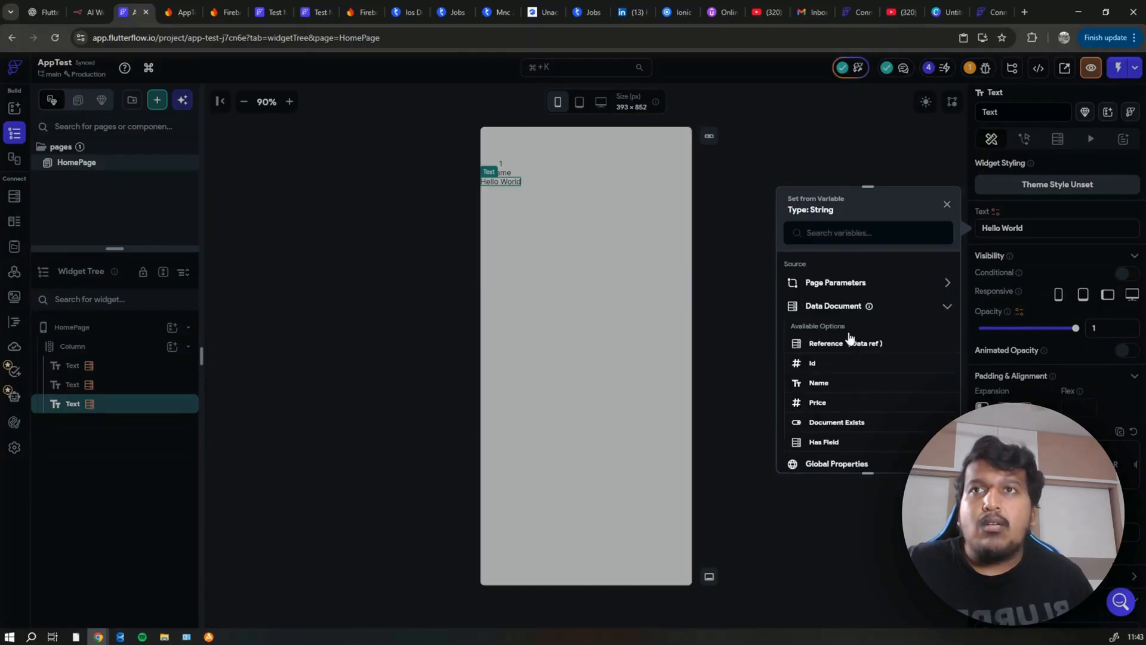
click(817, 403)
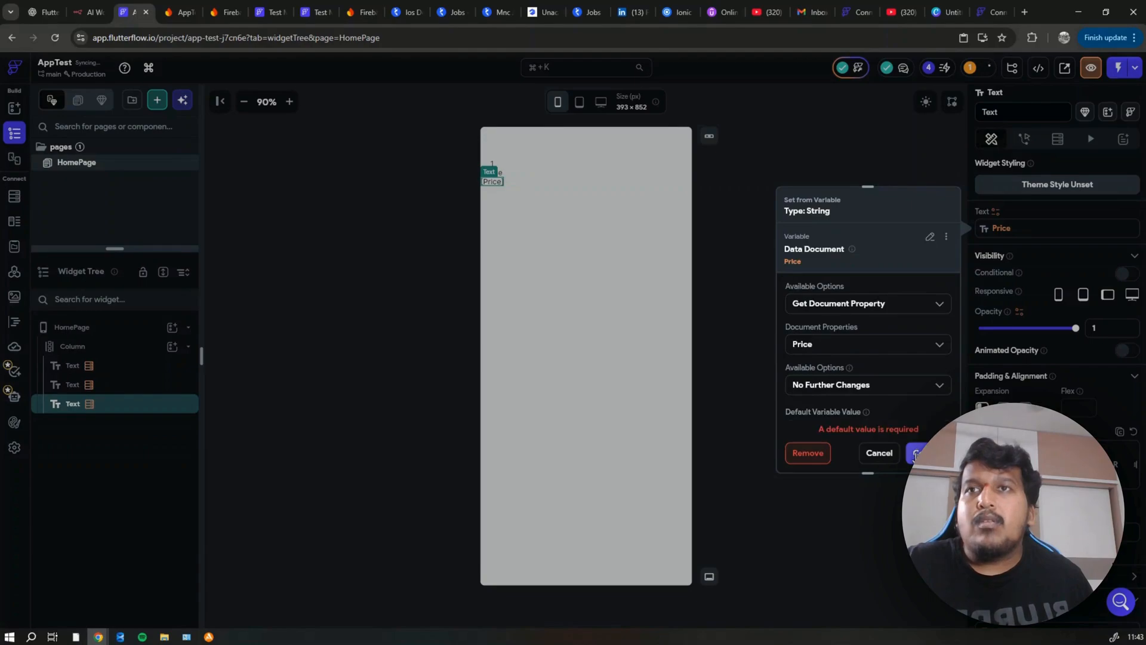
scroll(824, 386, down, 1)
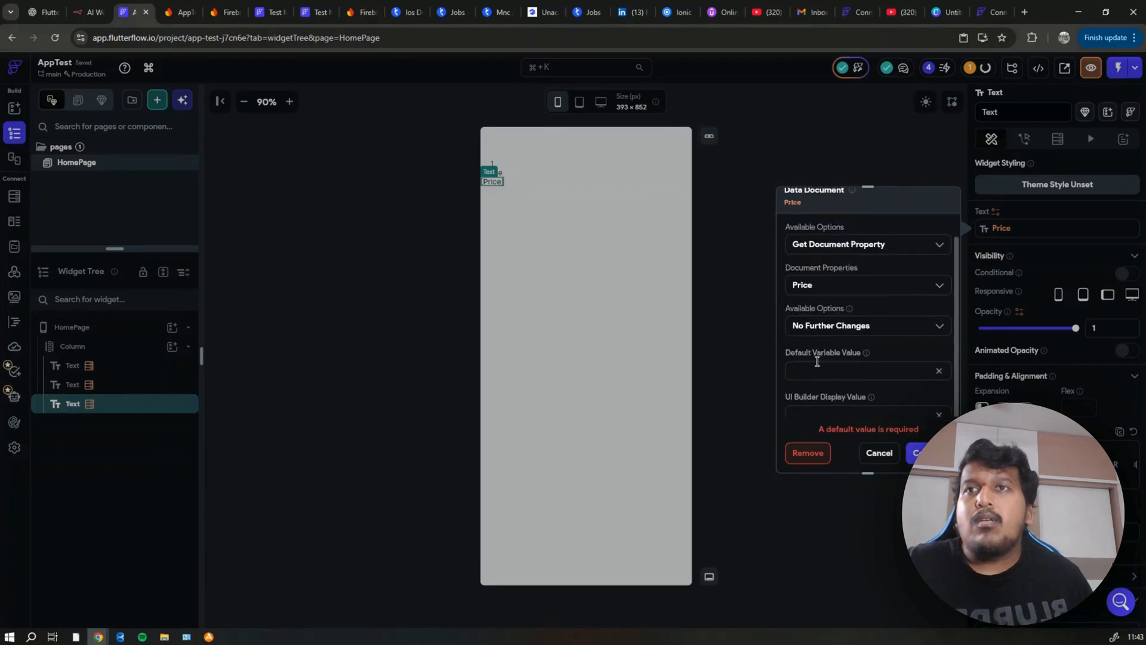
click(794, 371)
text(12)
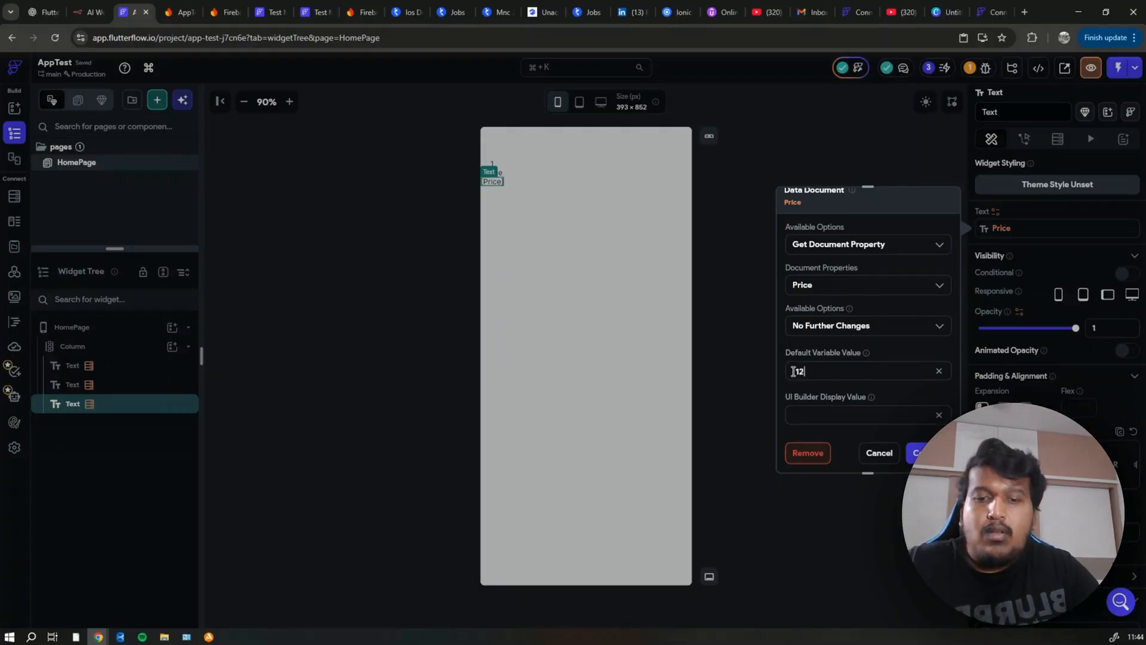
text(56)
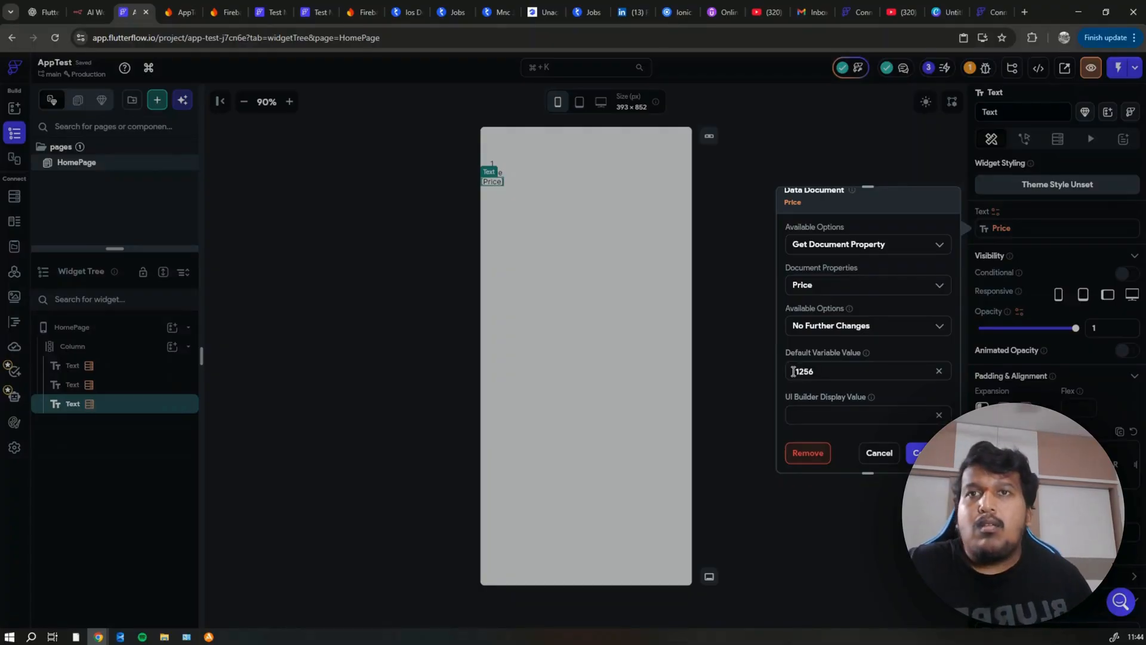
click(915, 452)
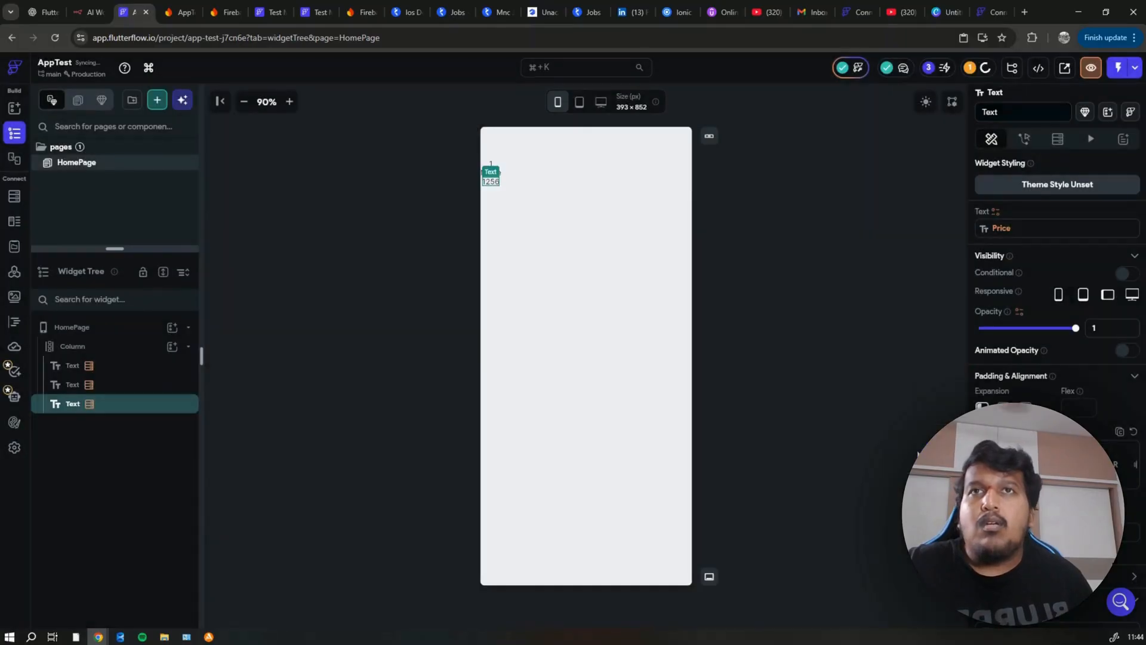
Apply the Display Medium theme text style to the first Text widget in the Column, which shows the Id.
click(806, 281)
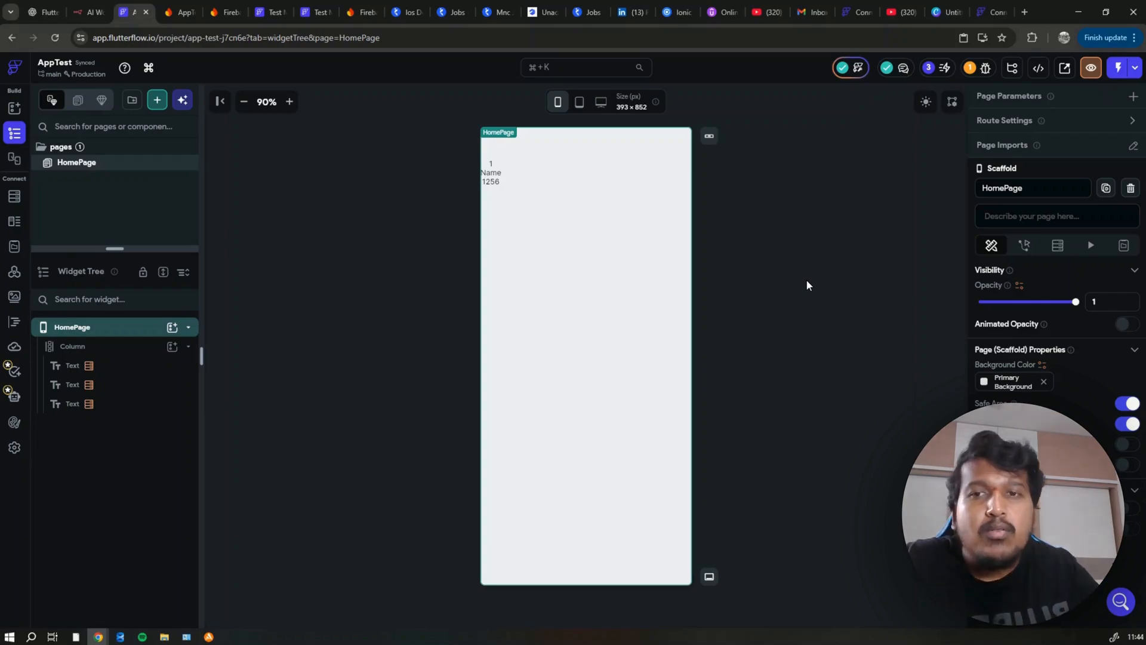
click(806, 284)
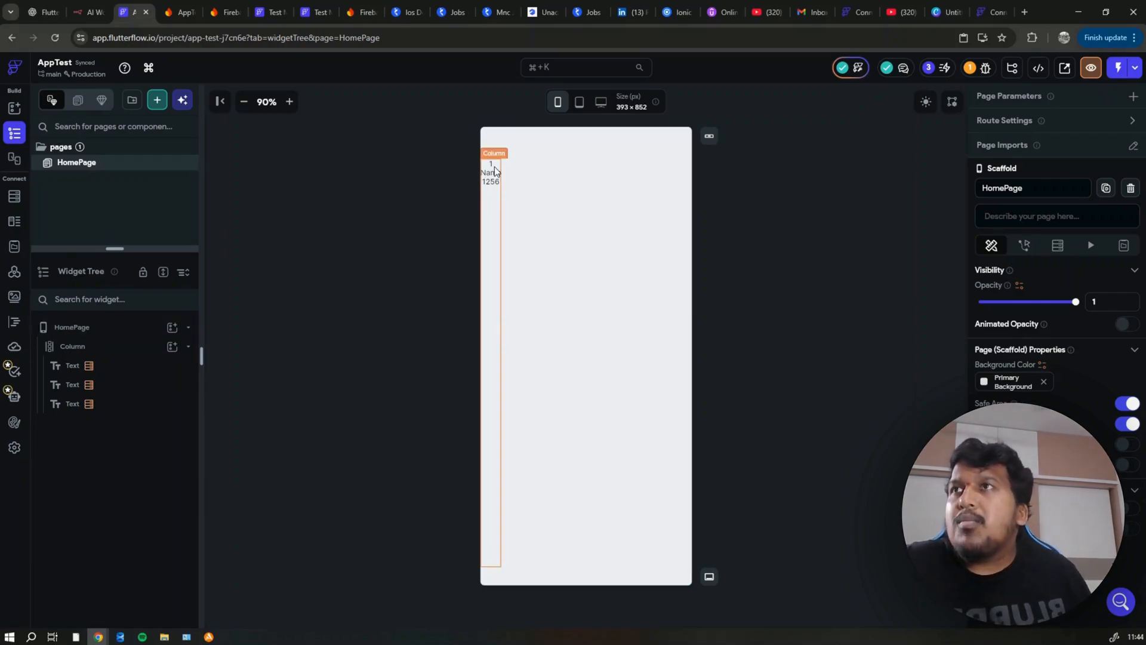
click(494, 167)
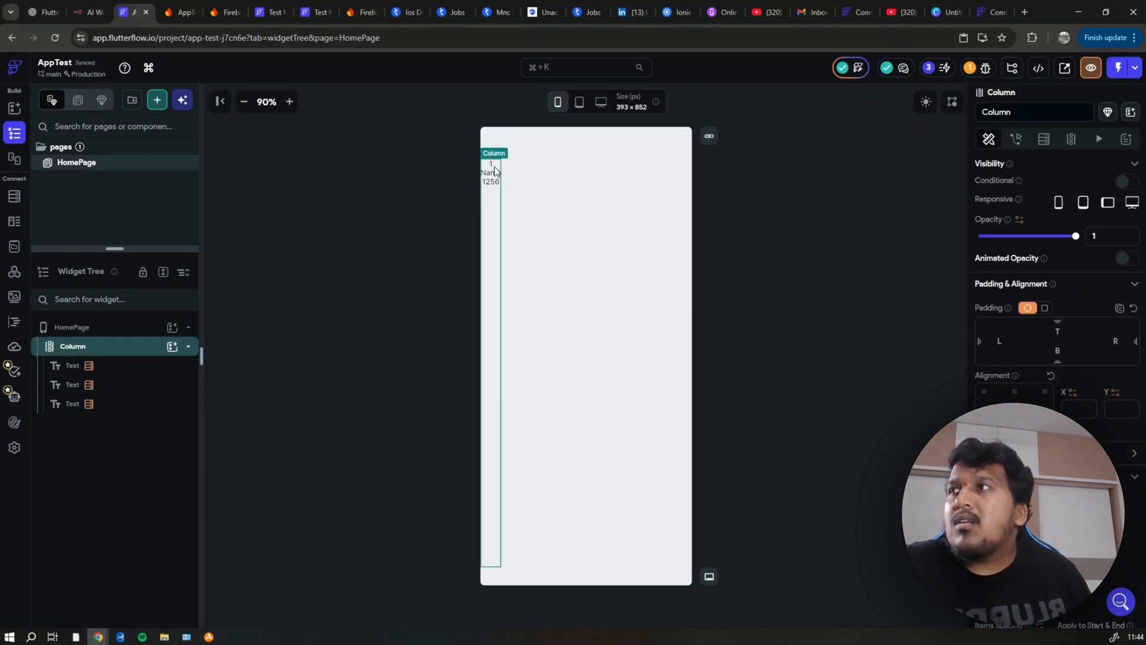
click(129, 364)
scroll(1064, 328, down, 6)
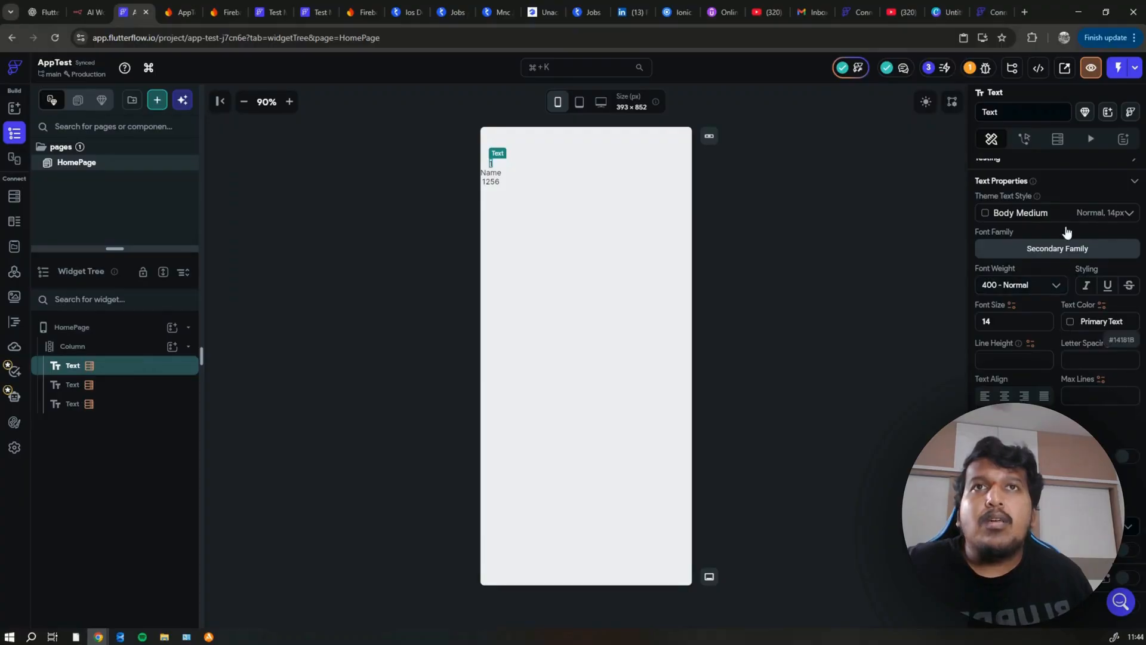
click(1072, 213)
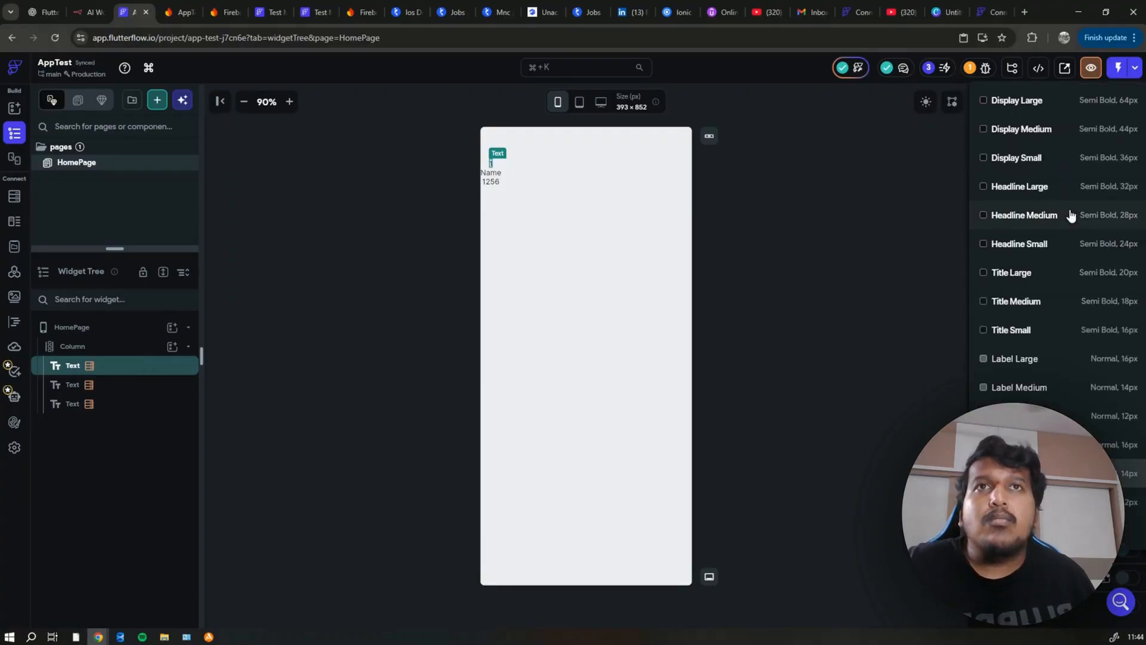
click(1076, 131)
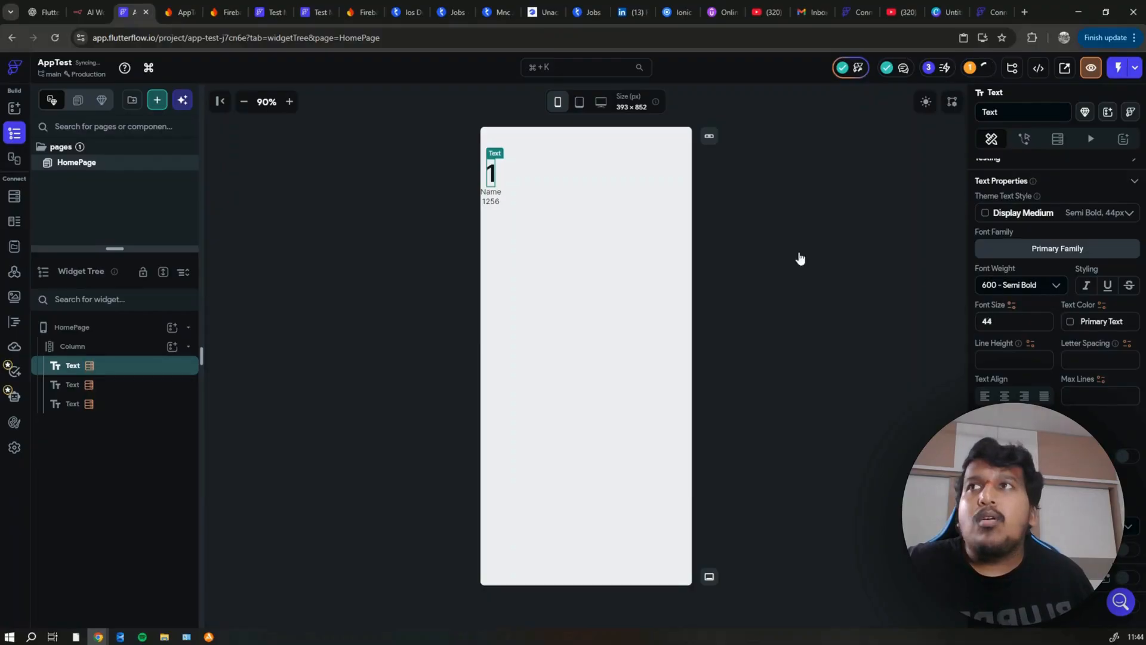
Apply the Display Small theme text style to the Name Text widget and set its text color to Primary.
click(504, 197)
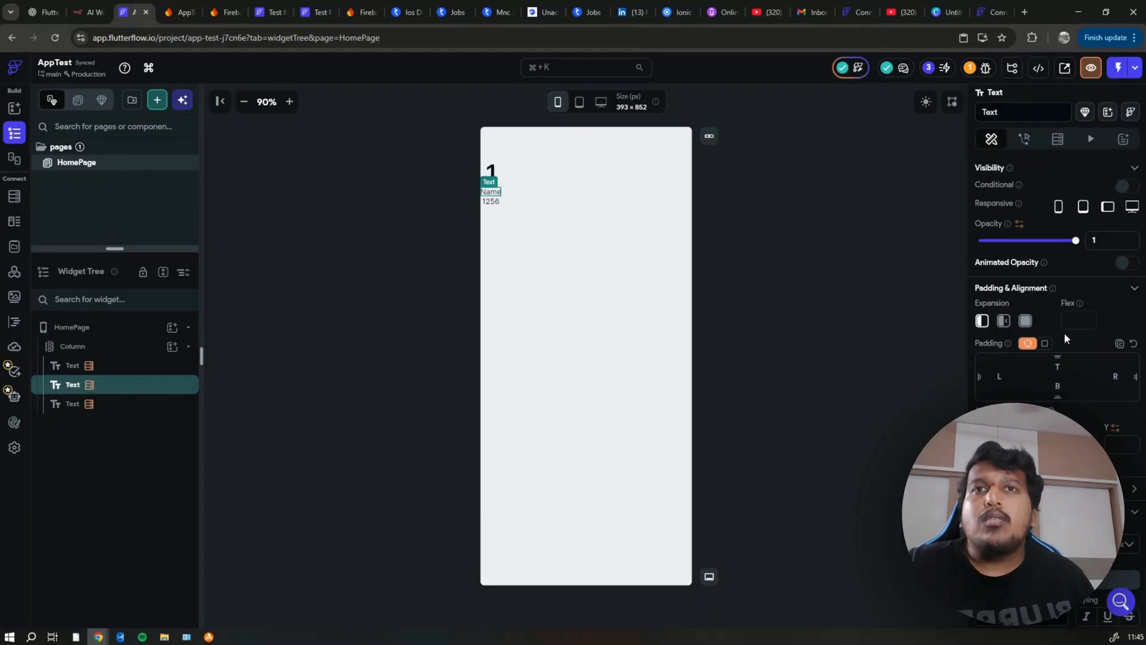
scroll(1065, 338, down, 4)
click(1064, 304)
click(1092, 162)
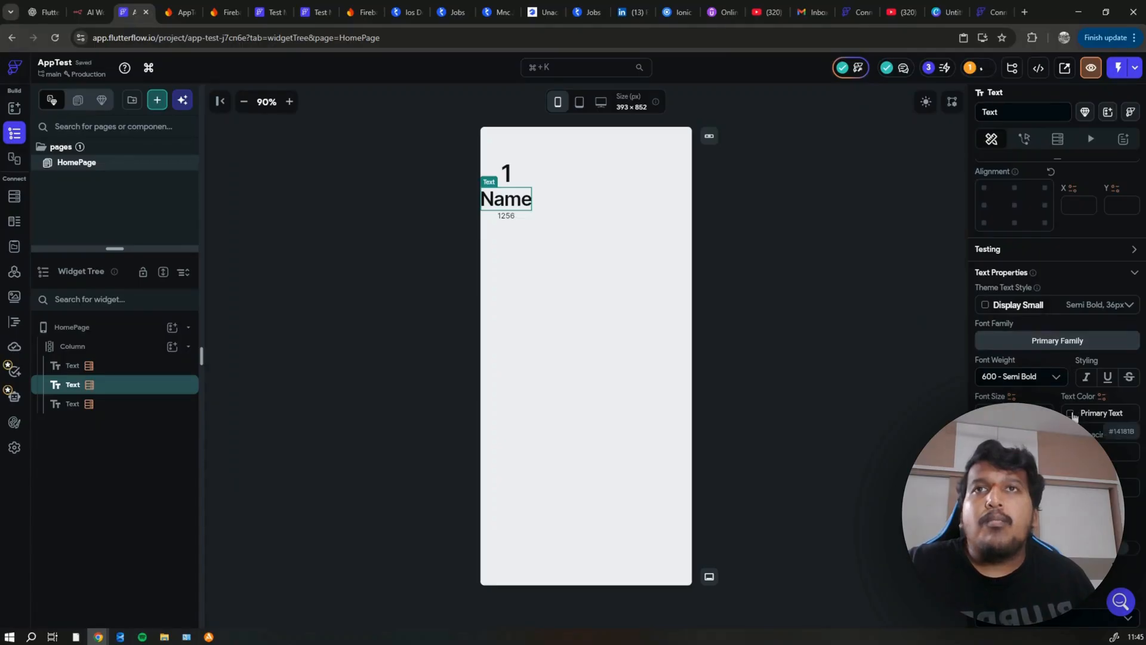
click(1073, 414)
click(880, 463)
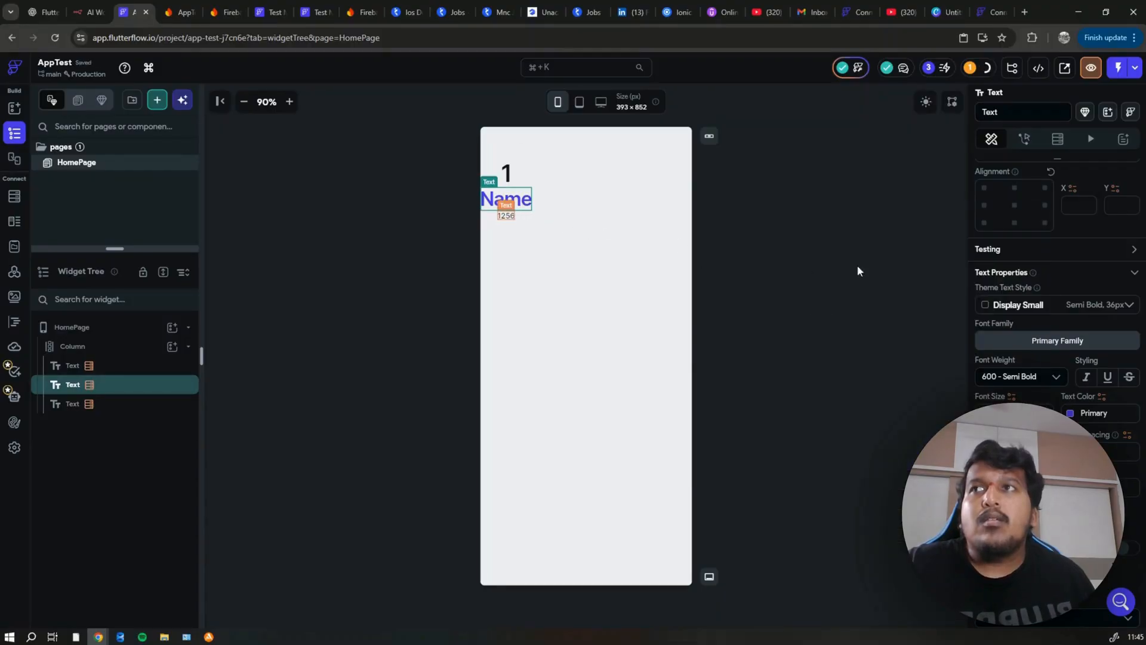
Apply the Headline Large theme text style to the Price Text widget and set its text color to Tertiary.
click(1058, 308)
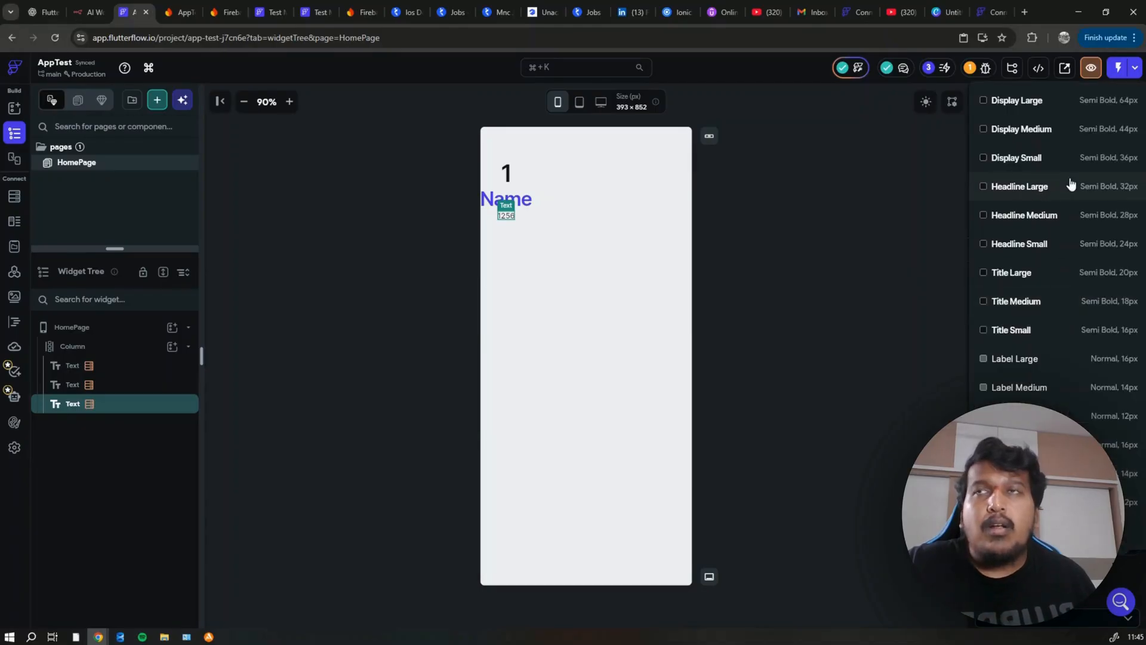
click(1068, 186)
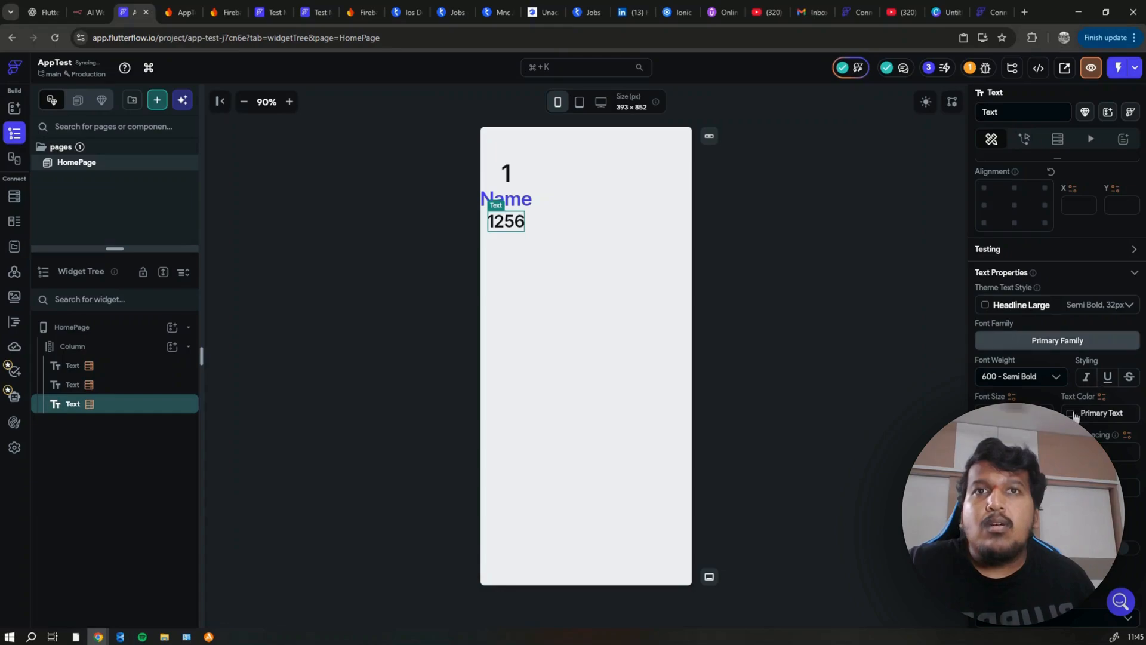
click(1075, 416)
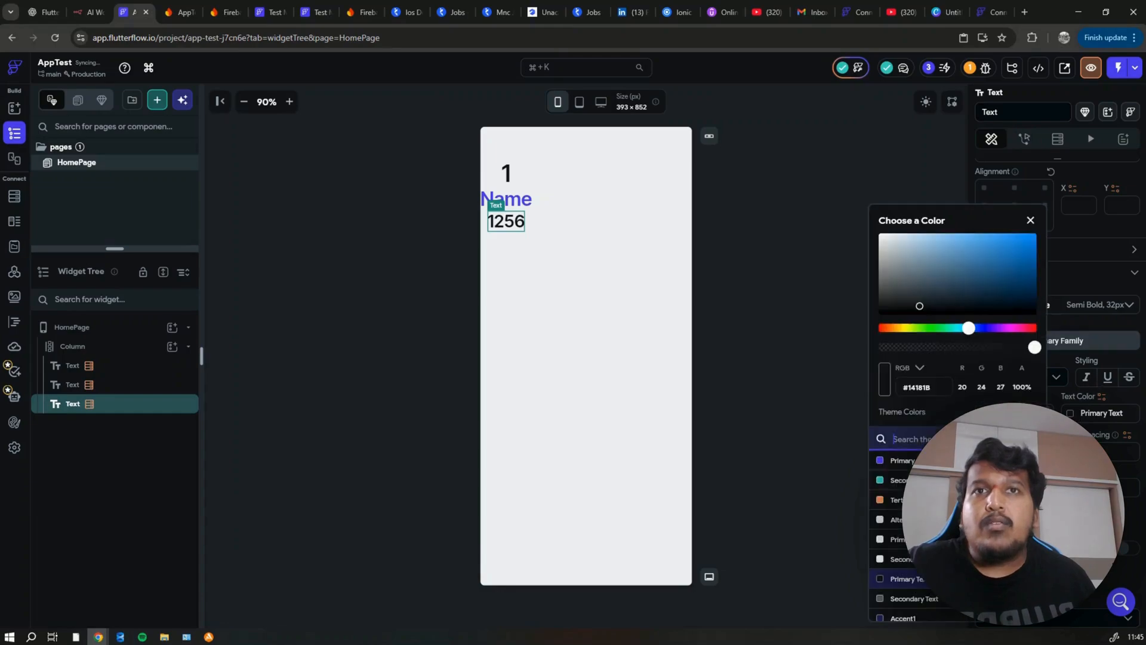
click(880, 500)
click(760, 320)
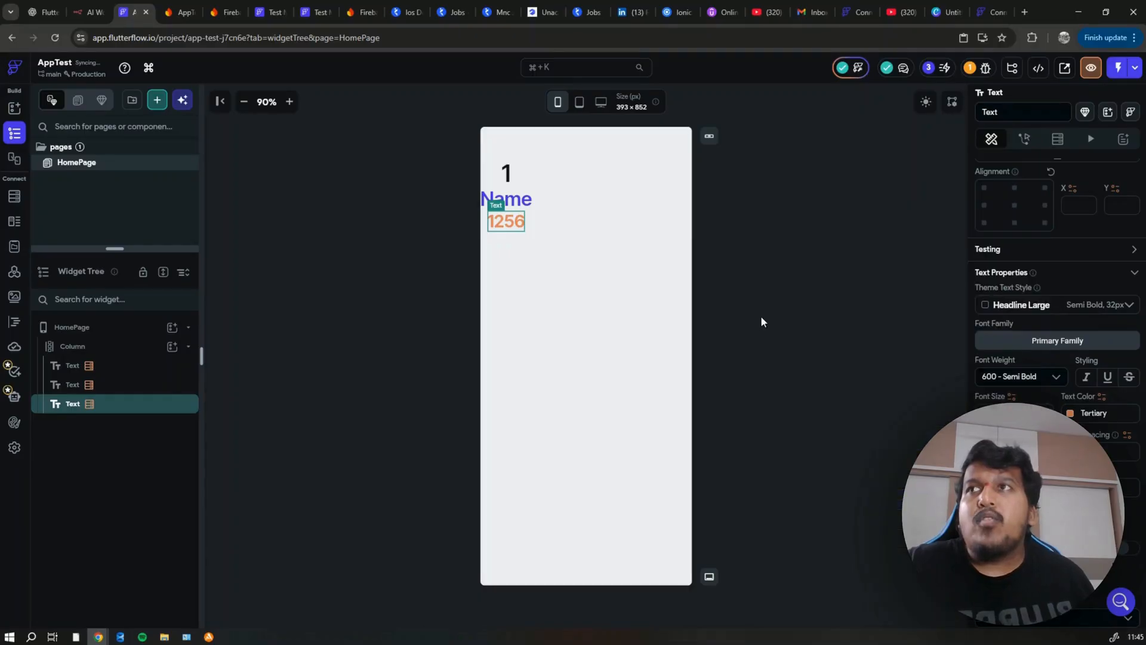
Center the Column on the HomePage by setting its alignment to X 0 and Y 0.
click(124, 354)
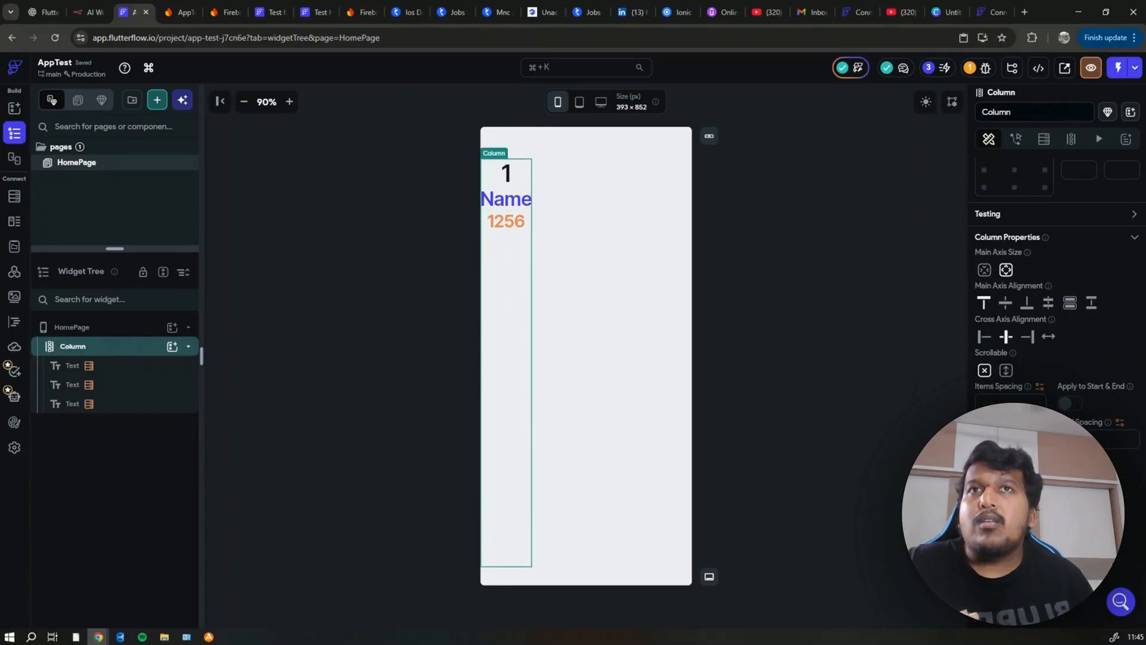
scroll(1017, 226, up, 1)
click(1014, 230)
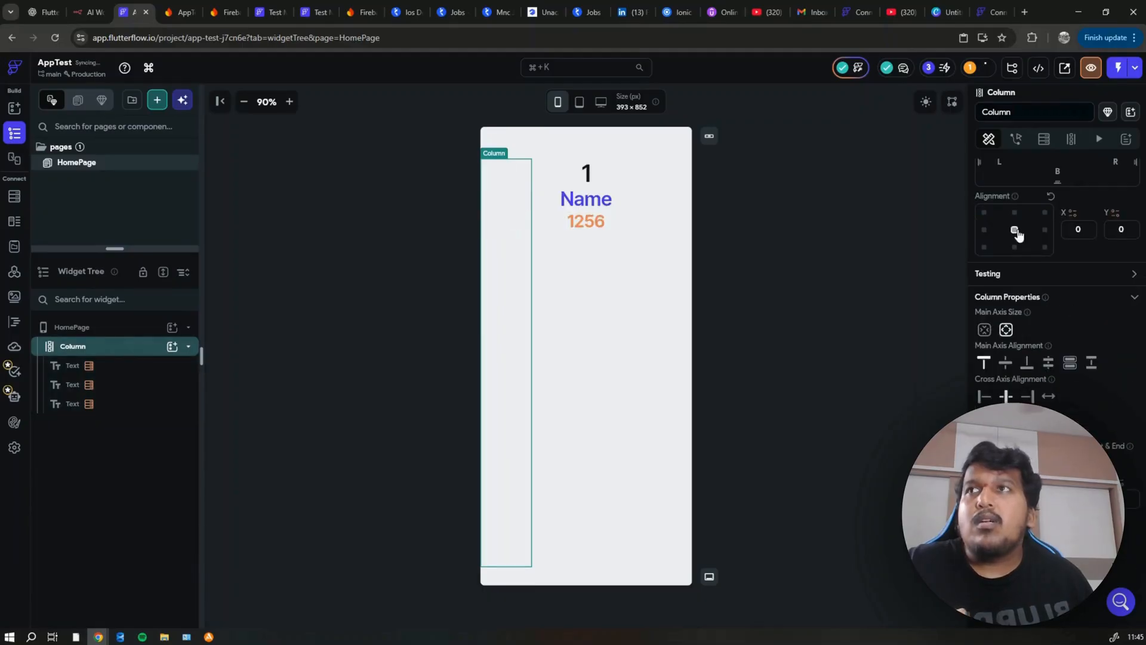
click(777, 250)
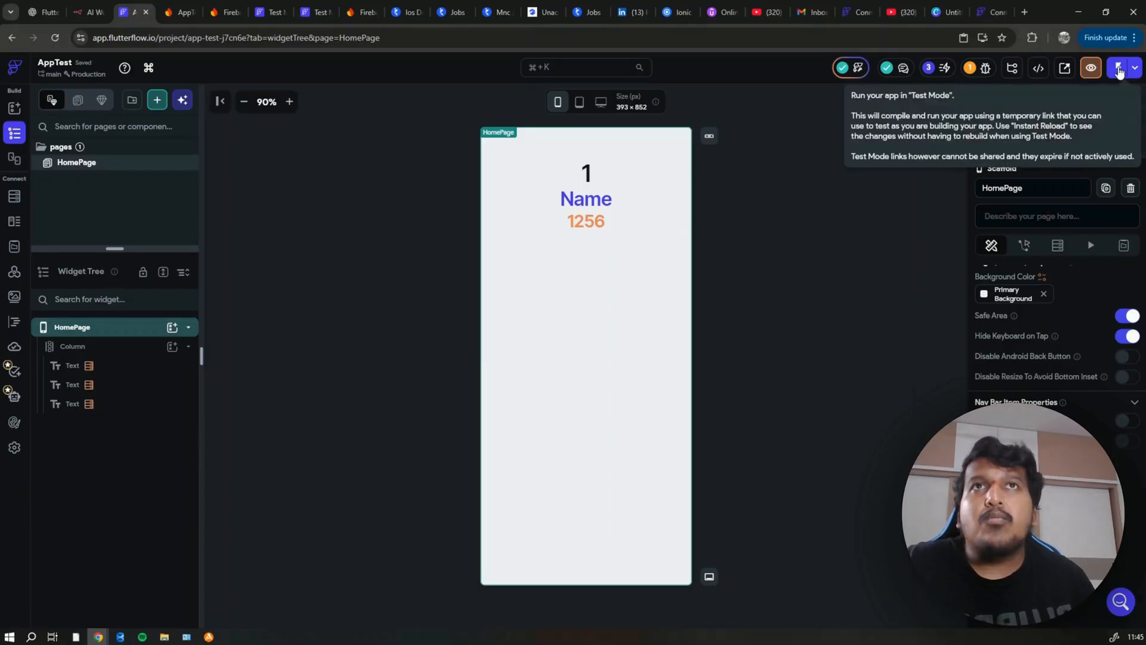
Run the app in Test Mode and compare its displayed Id, Name and Price with the Products document in the Firebase console.
click(1118, 68)
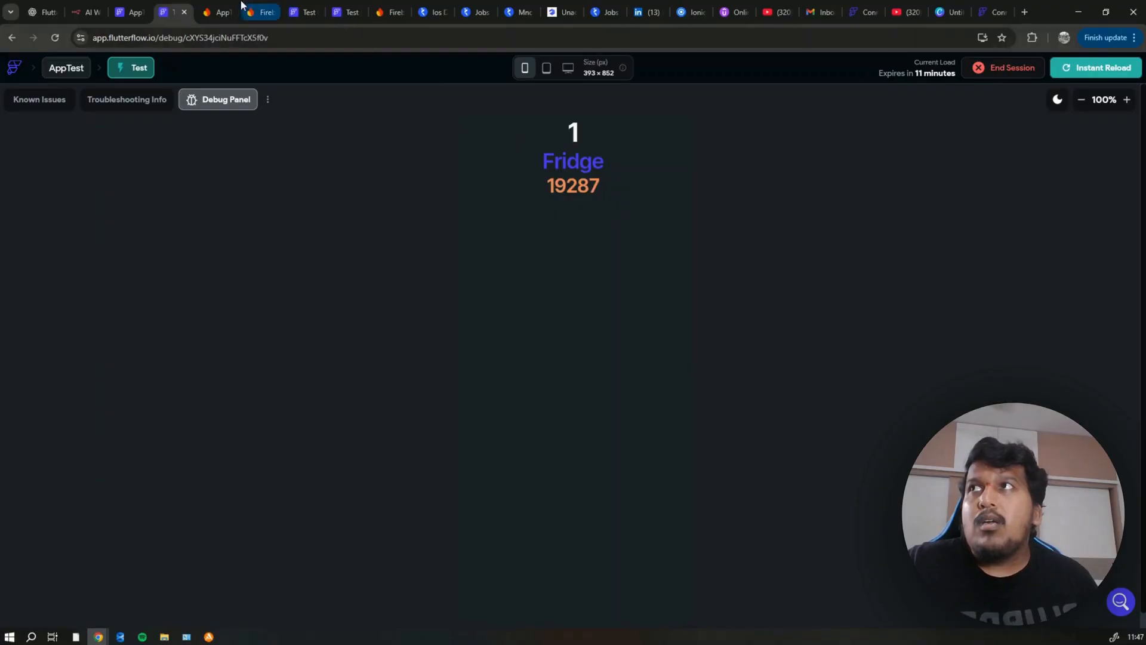
click(215, 7)
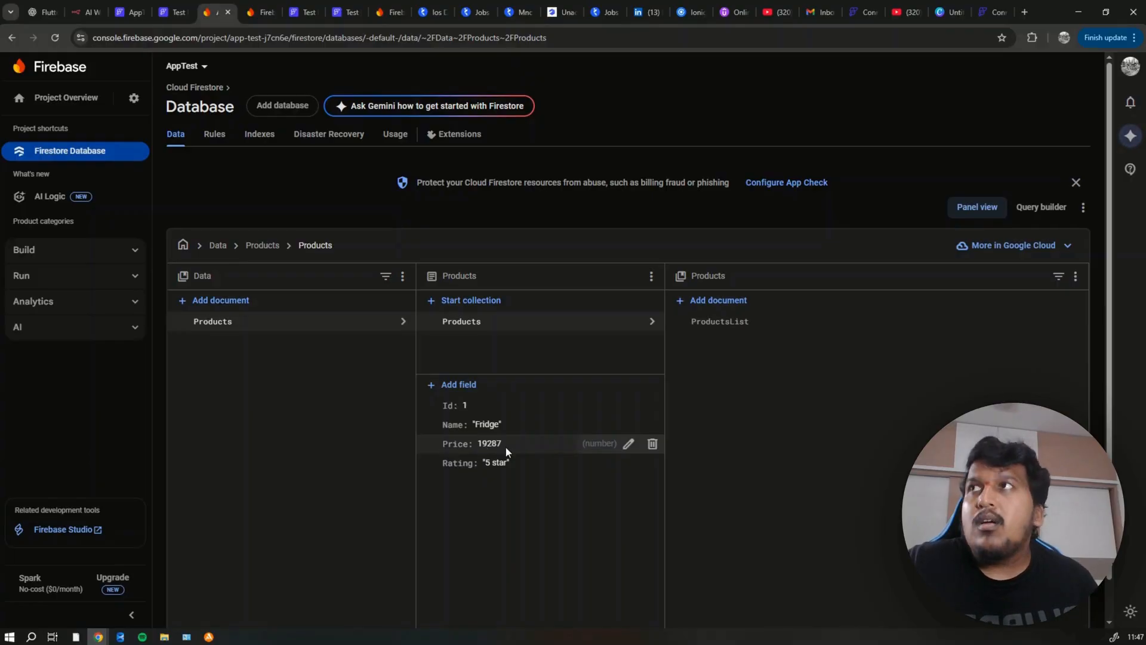
click(173, 12)
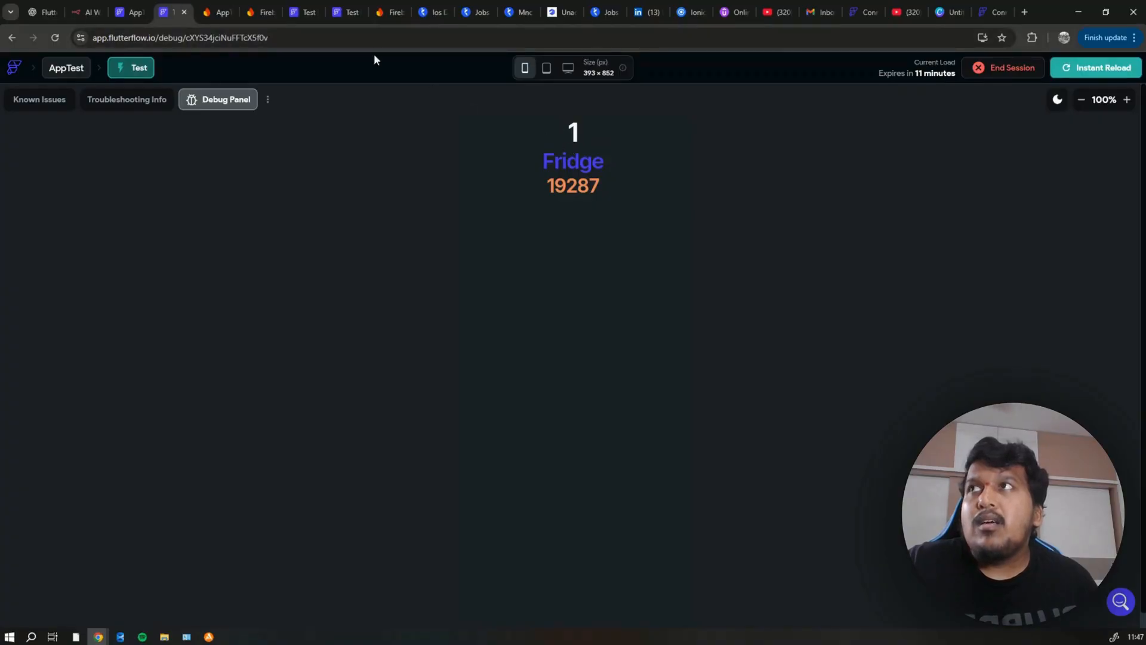
click(217, 6)
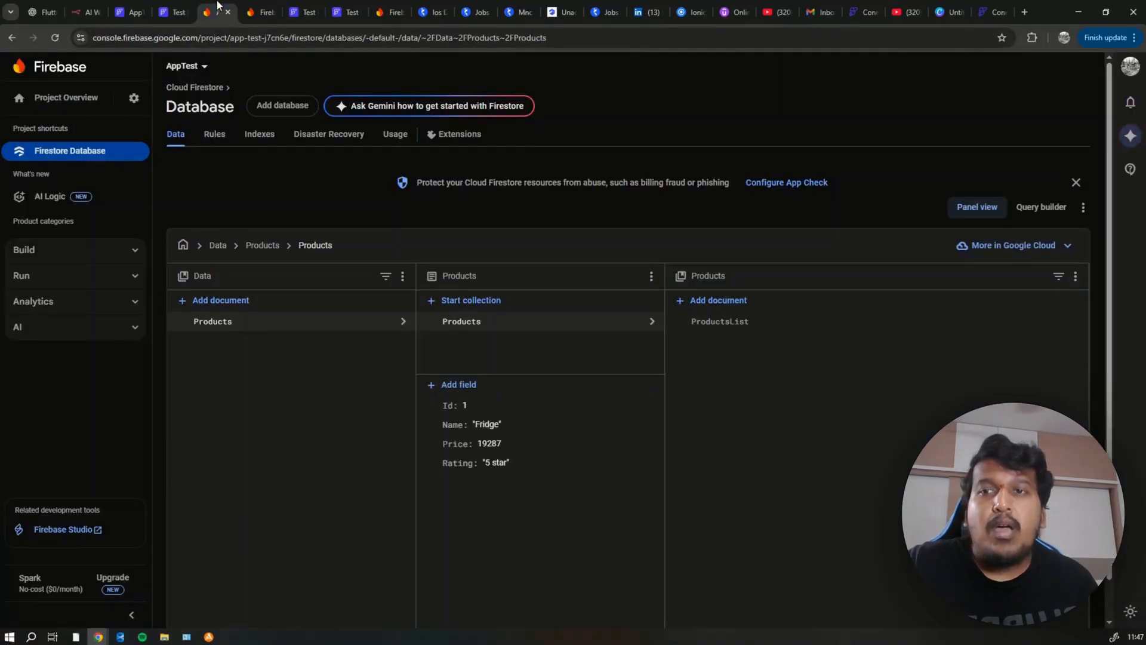